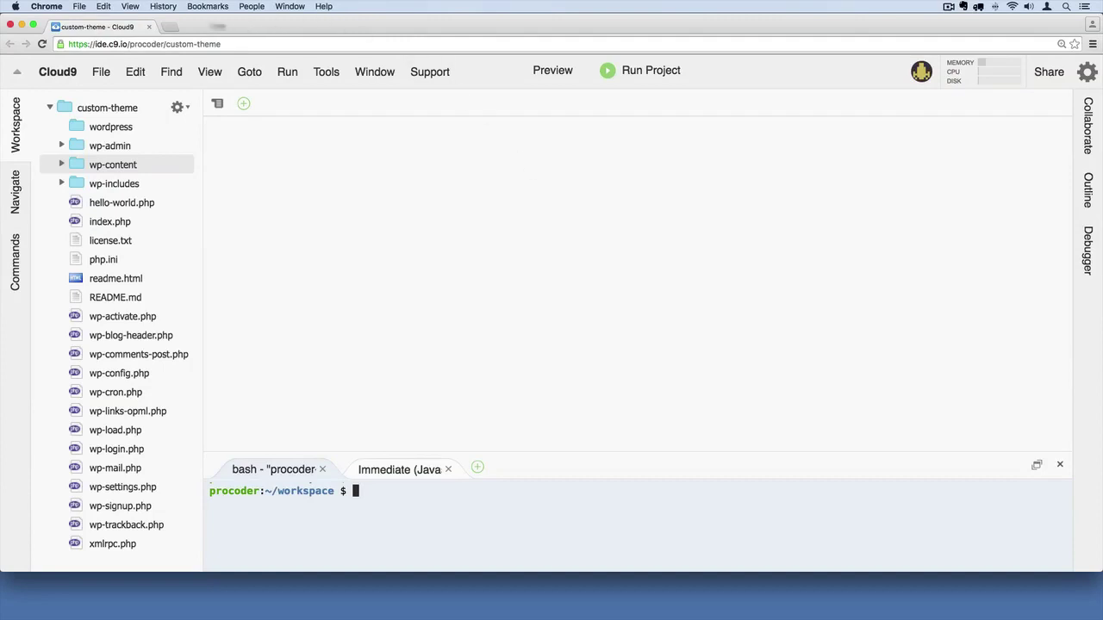
- Search Google for 'wordpress shortcode' in a new tab and open the Shortcode API Codex page
click(170, 27)
text(wordpress short)
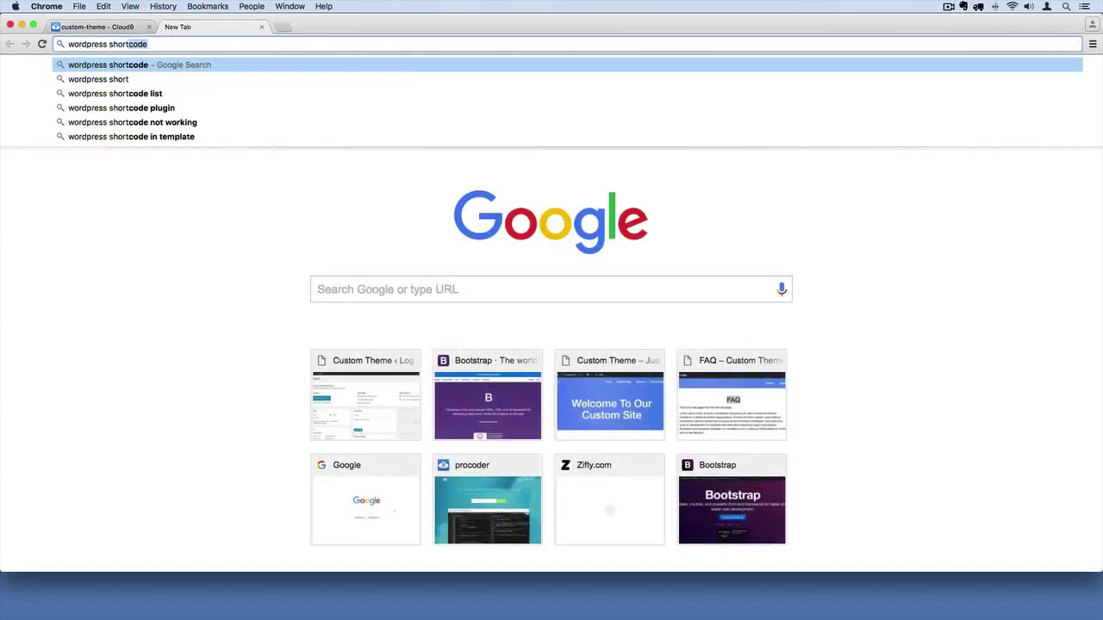
key(Return)
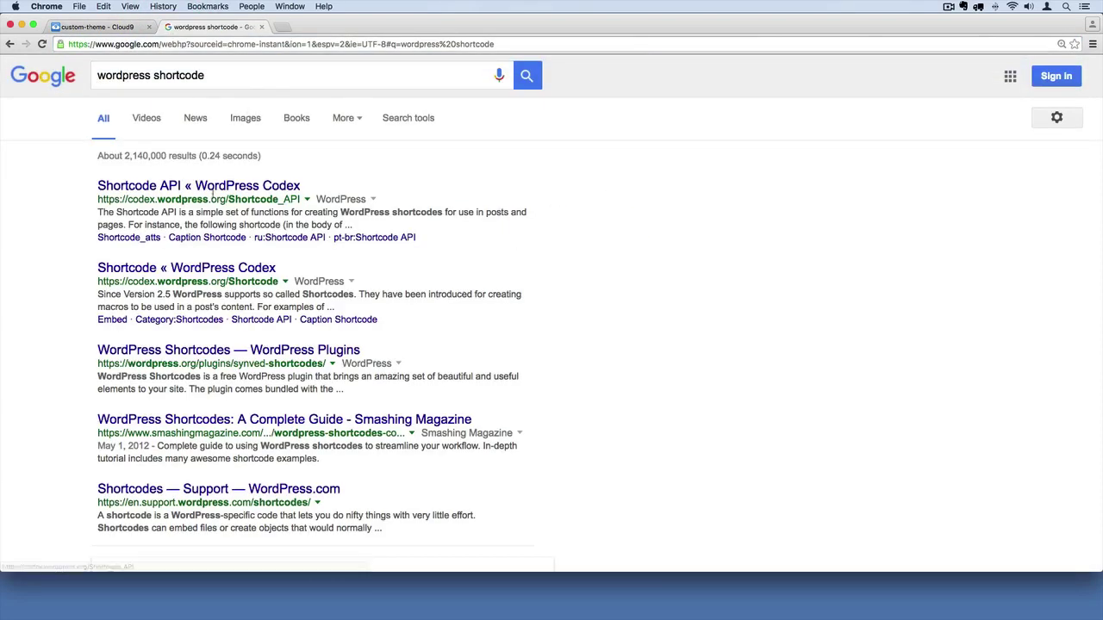
click(187, 185)
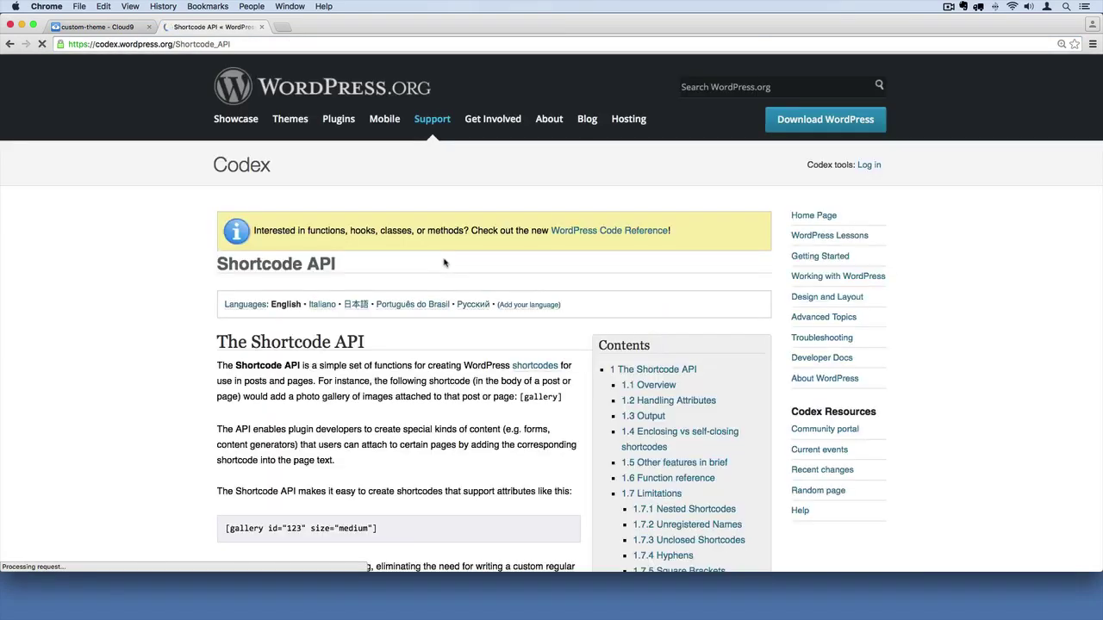
scroll(464, 293, down, 3)
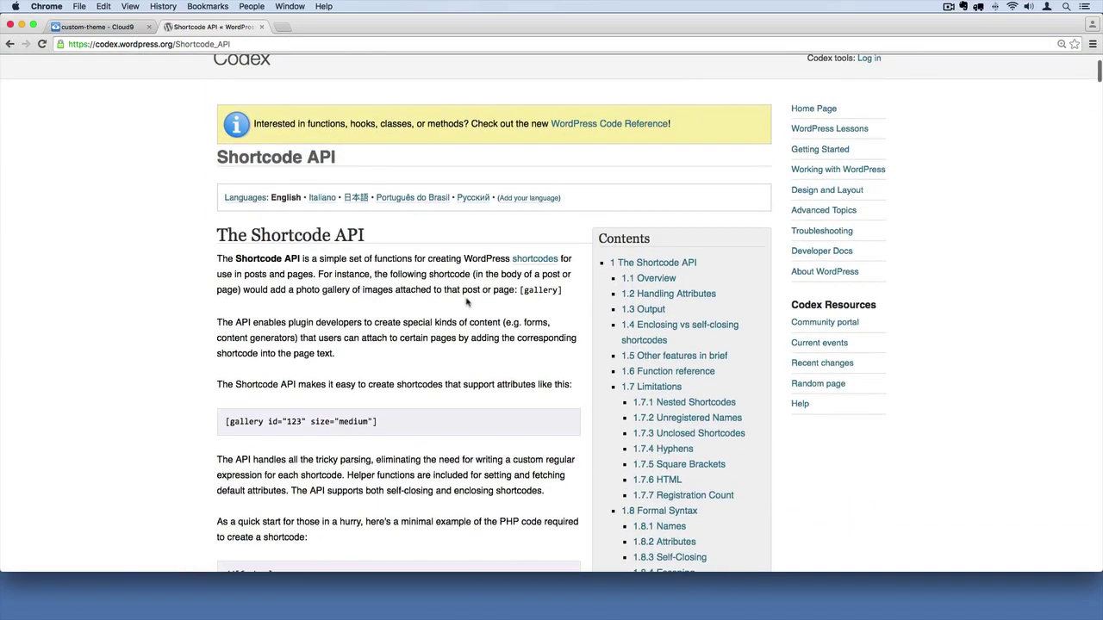
scroll(466, 302, down, 1)
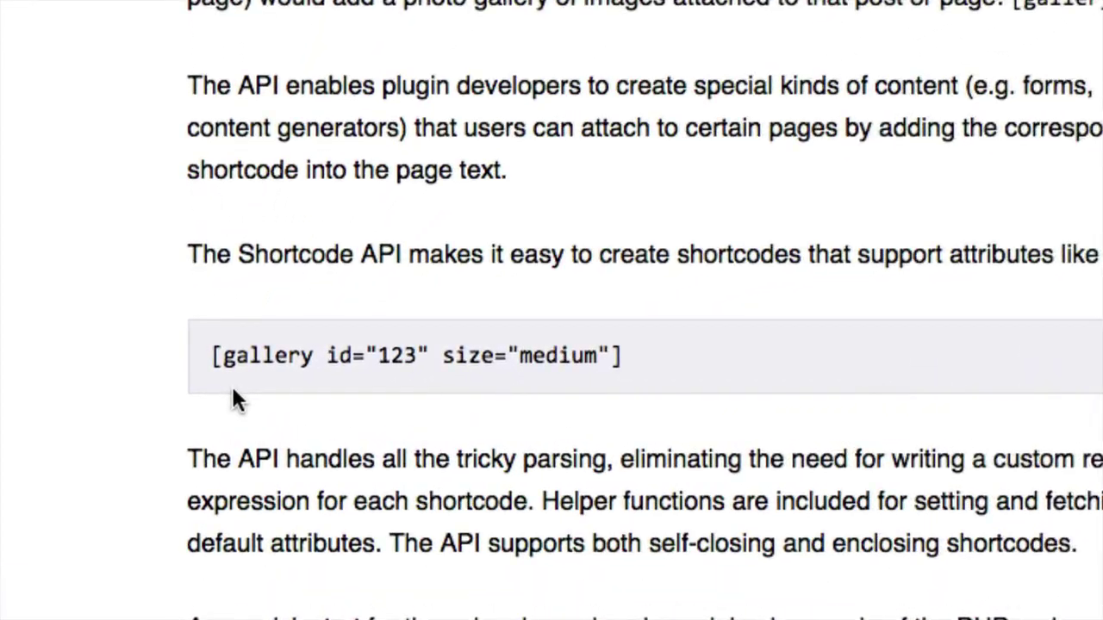
right_click(210, 370)
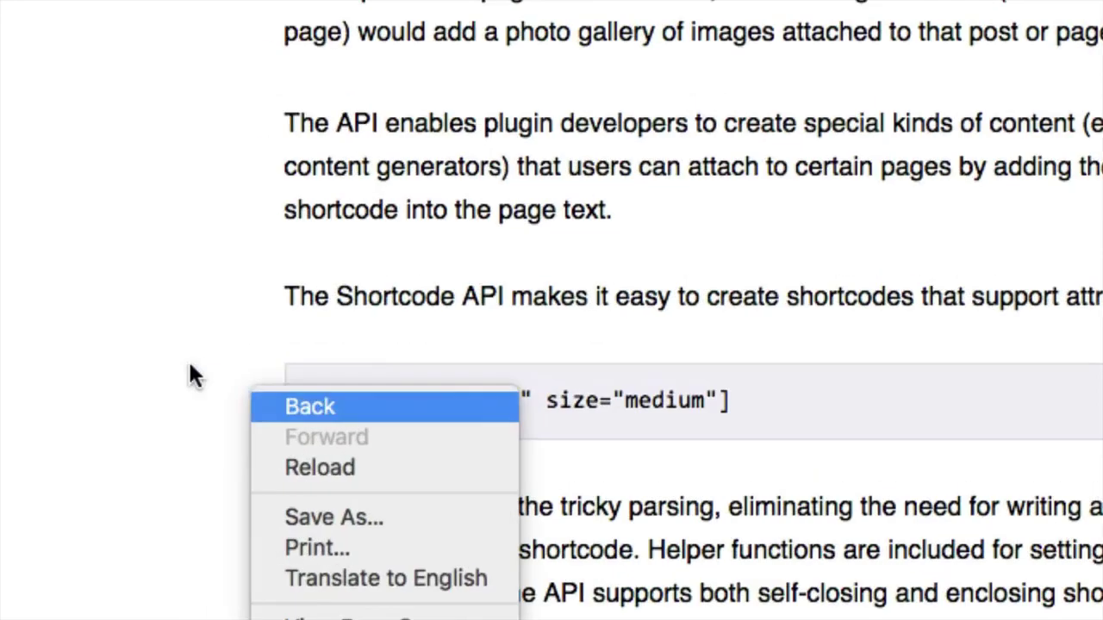
click(229, 379)
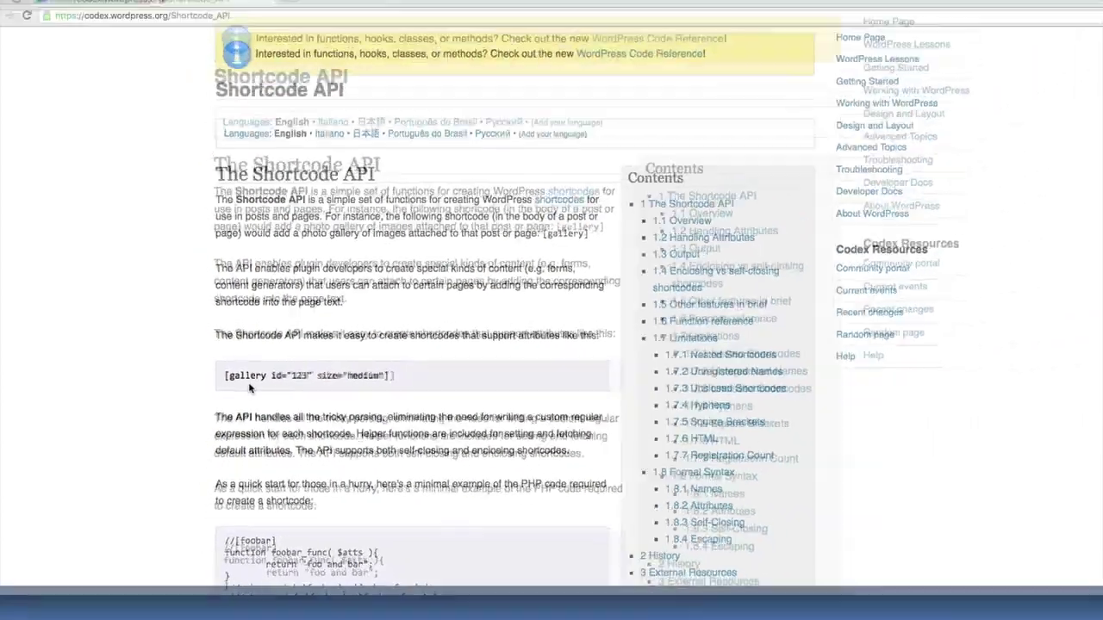
- Scroll the Shortcode API page and highlight the [gallery id="123" size="medium"] example
scroll(259, 389, down, 5)
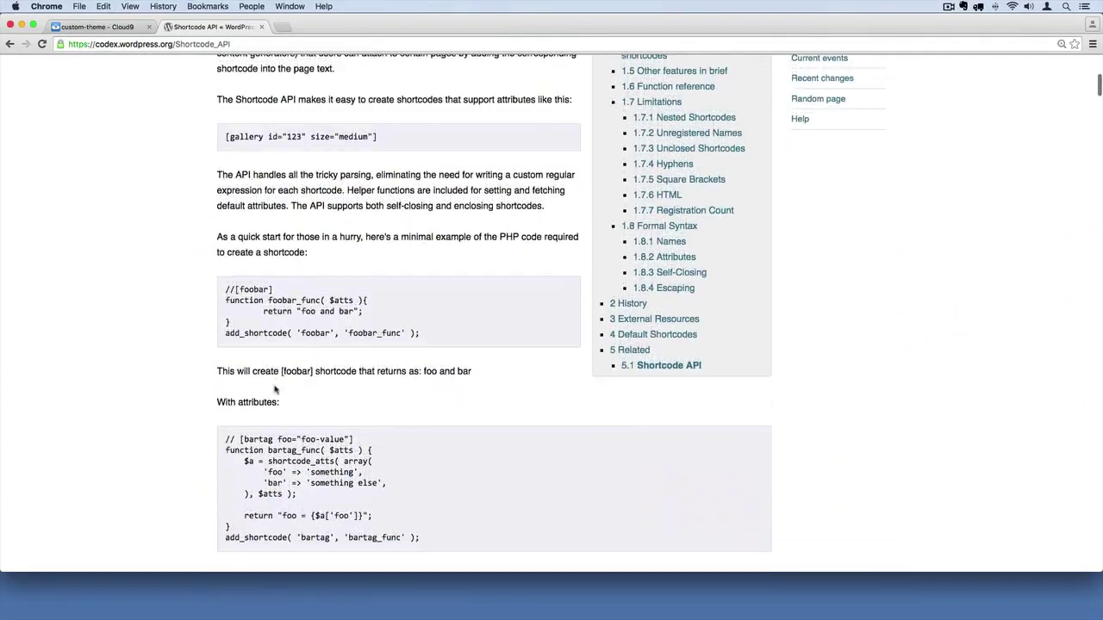
scroll(275, 389, down, 3)
scroll(327, 361, up, 5)
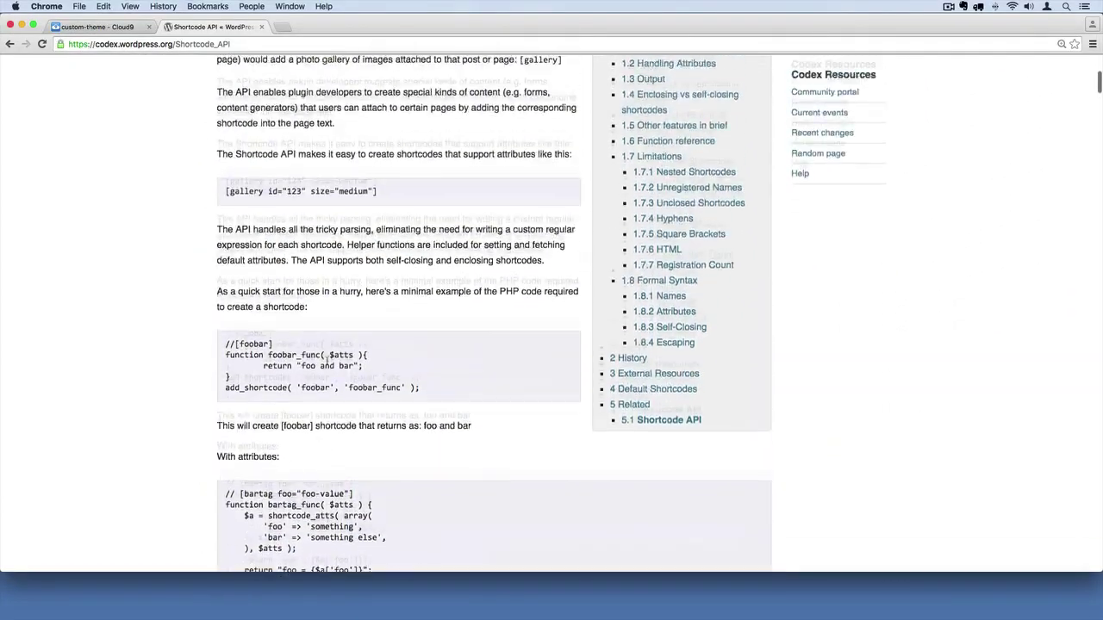
scroll(326, 361, up, 4)
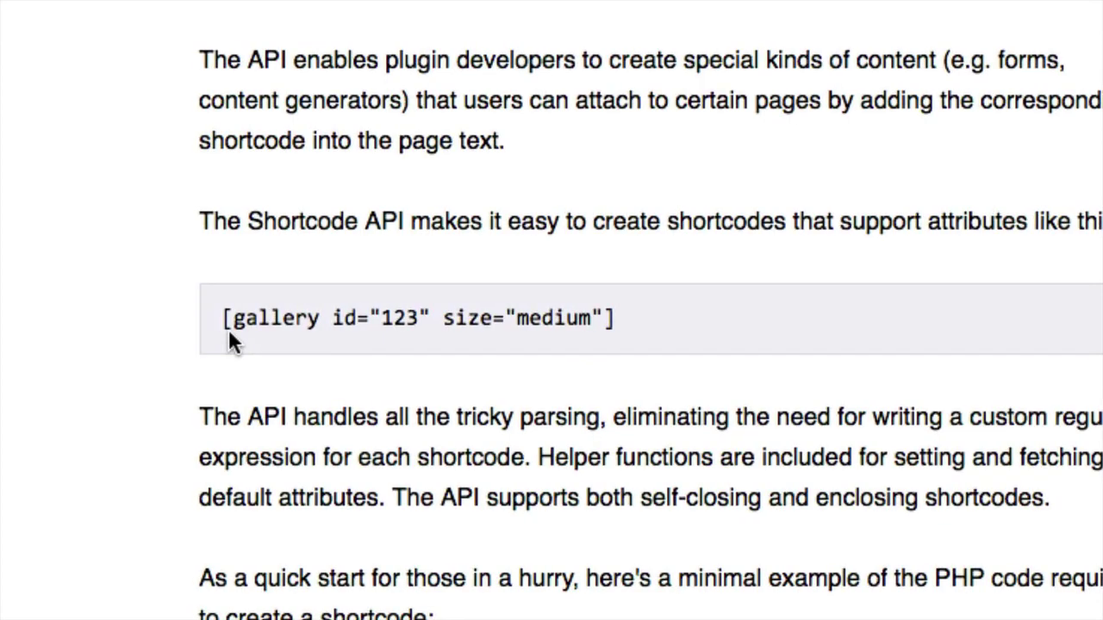
drag(223, 324, 423, 327)
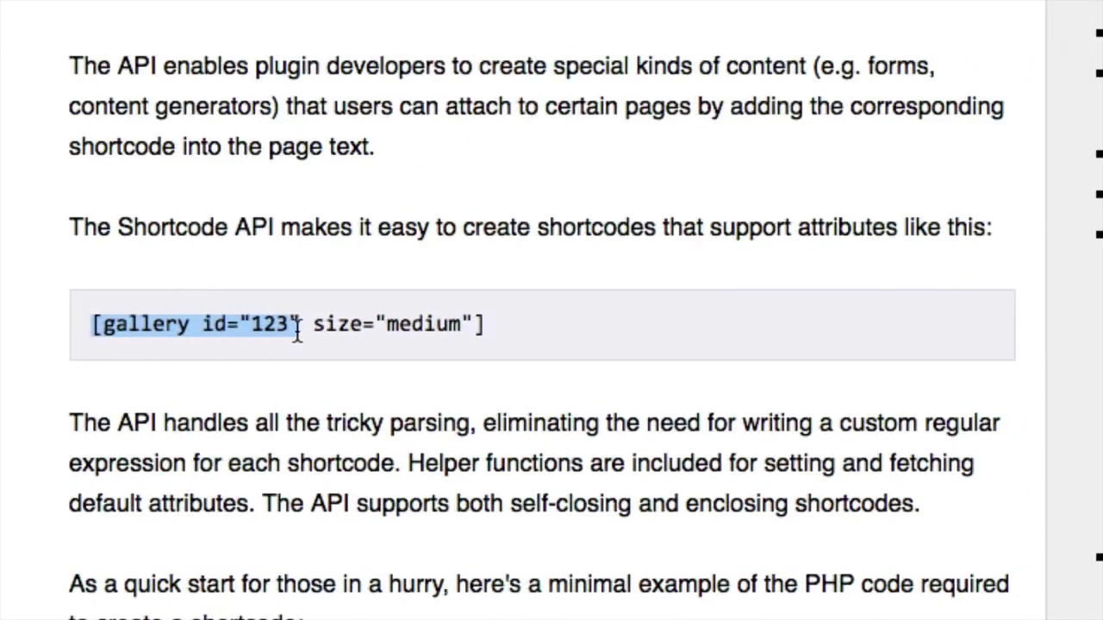
click(37, 336)
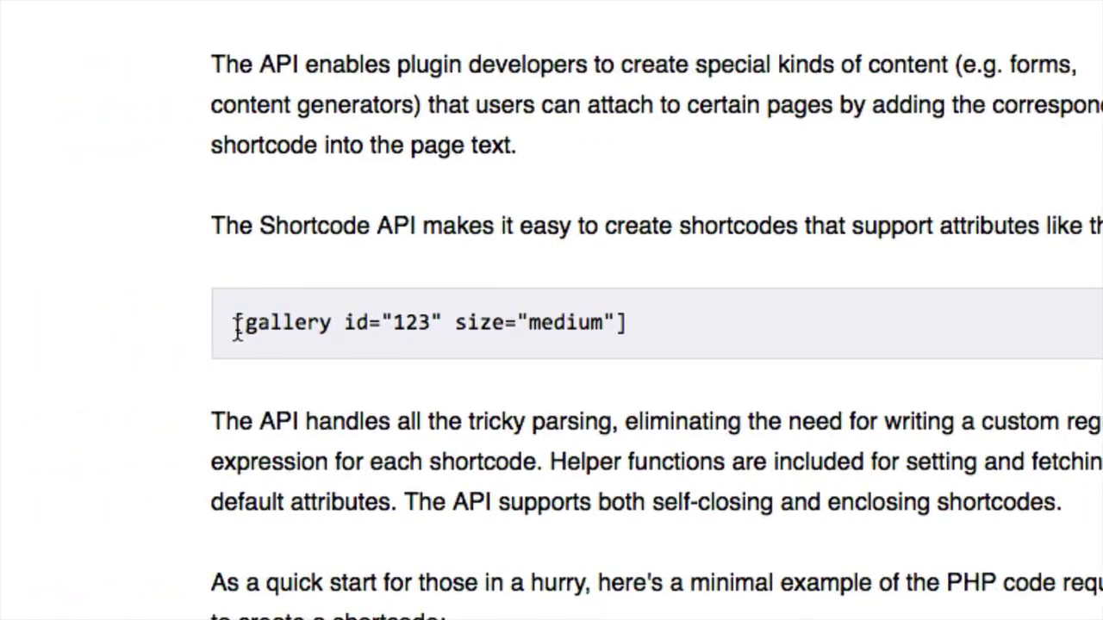
drag(234, 327, 475, 332)
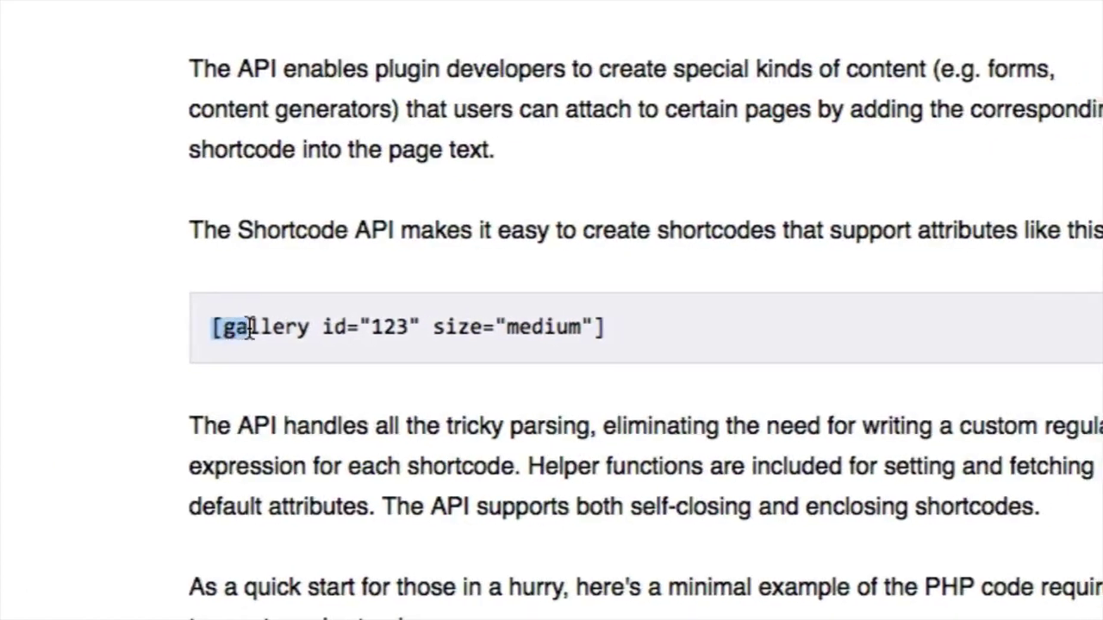
drag(314, 332, 472, 331)
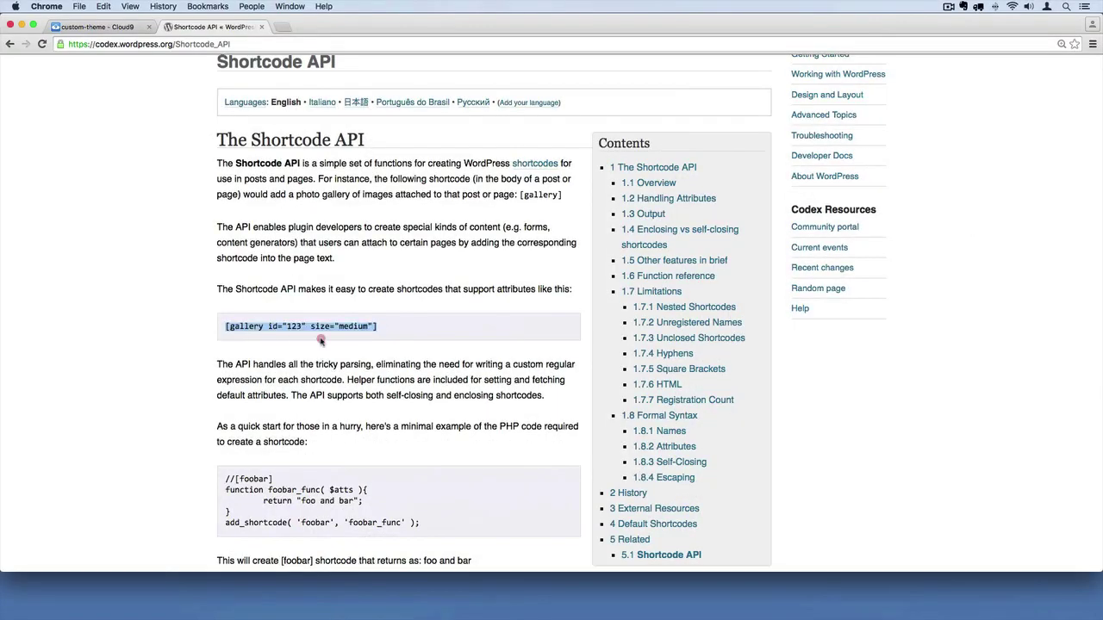
click(455, 347)
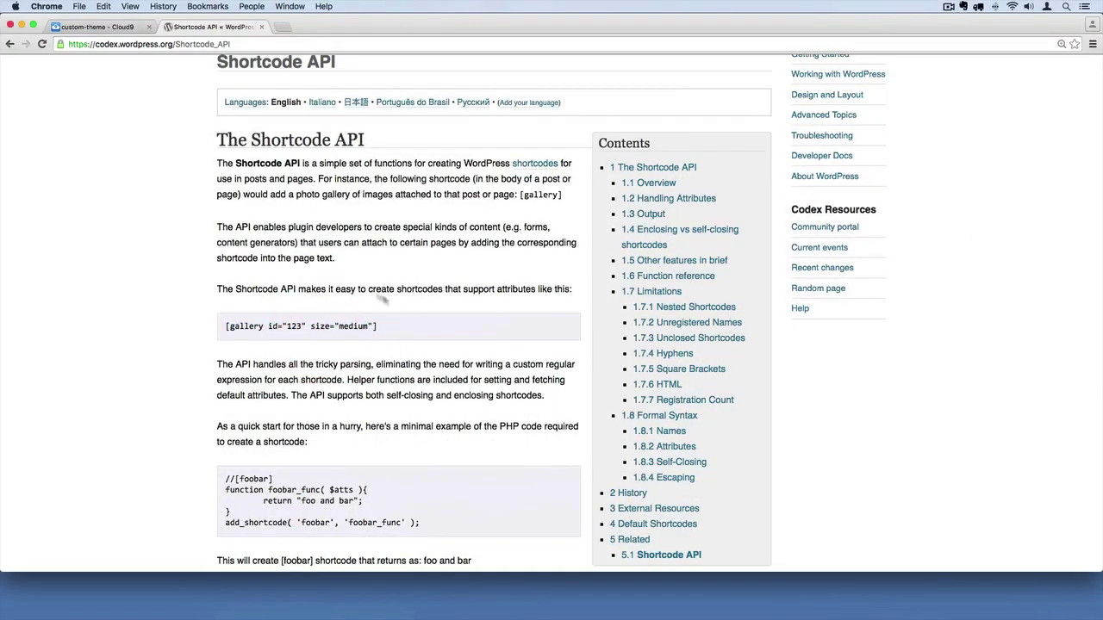
- Scroll the page once more, then return to the Cloud9 workspace tab
scroll(388, 328, down, 10)
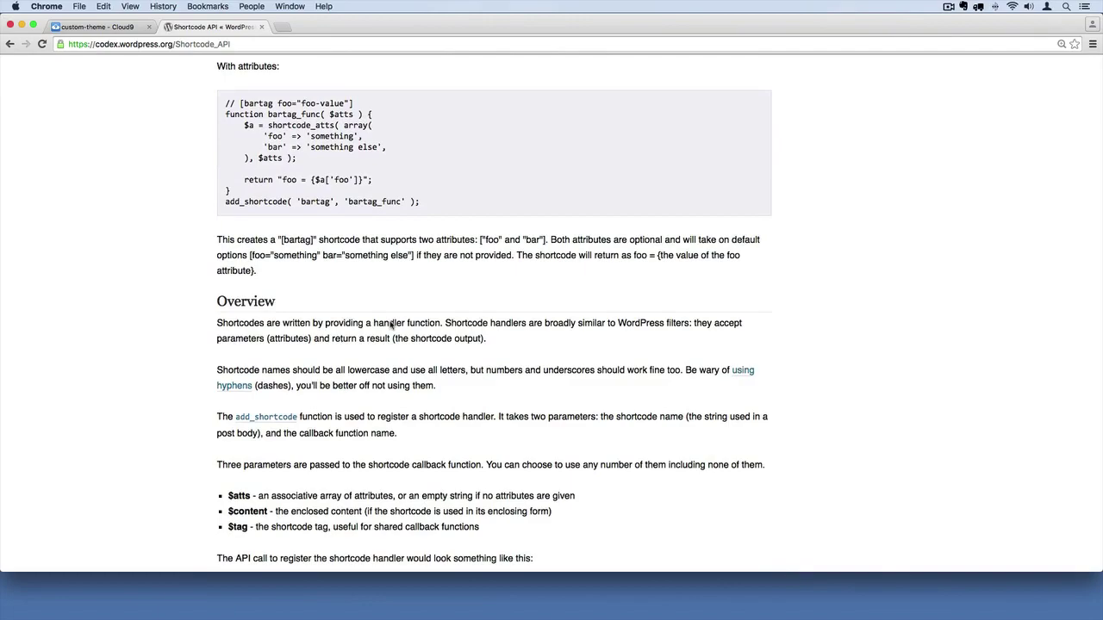
scroll(392, 326, up, 15)
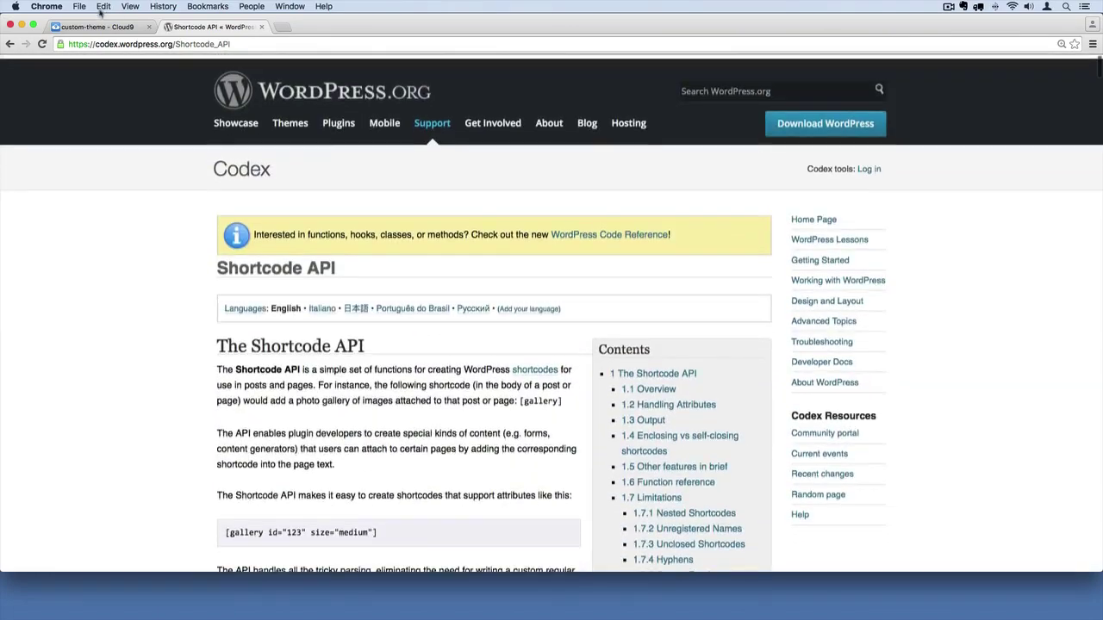
click(101, 28)
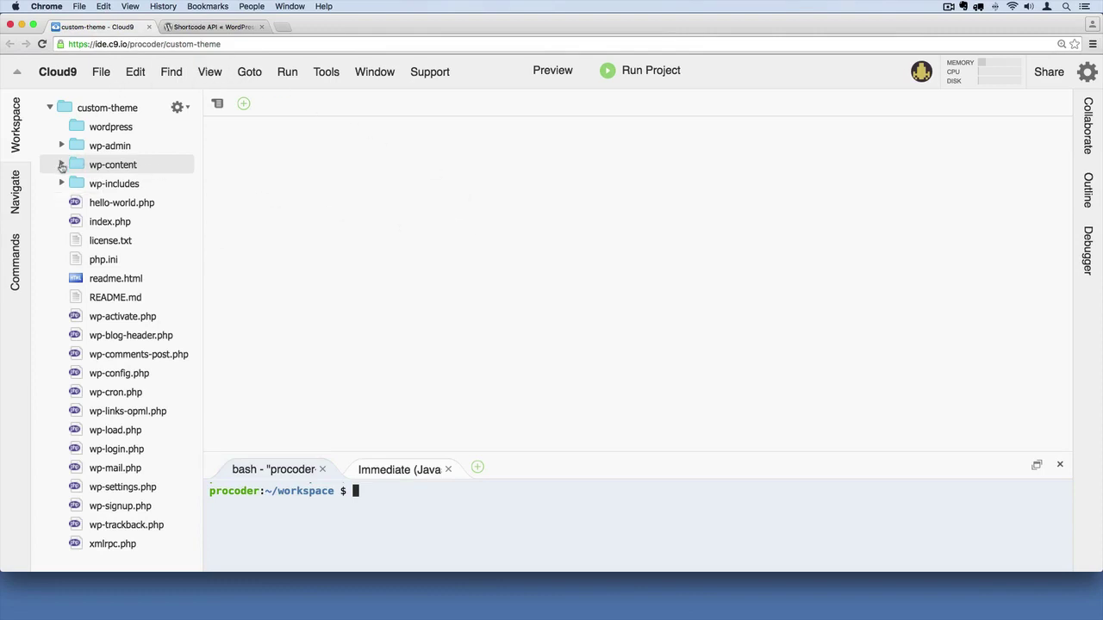
- Expand wp-content > themes > customtheme in the file tree to show the theme files
click(61, 164)
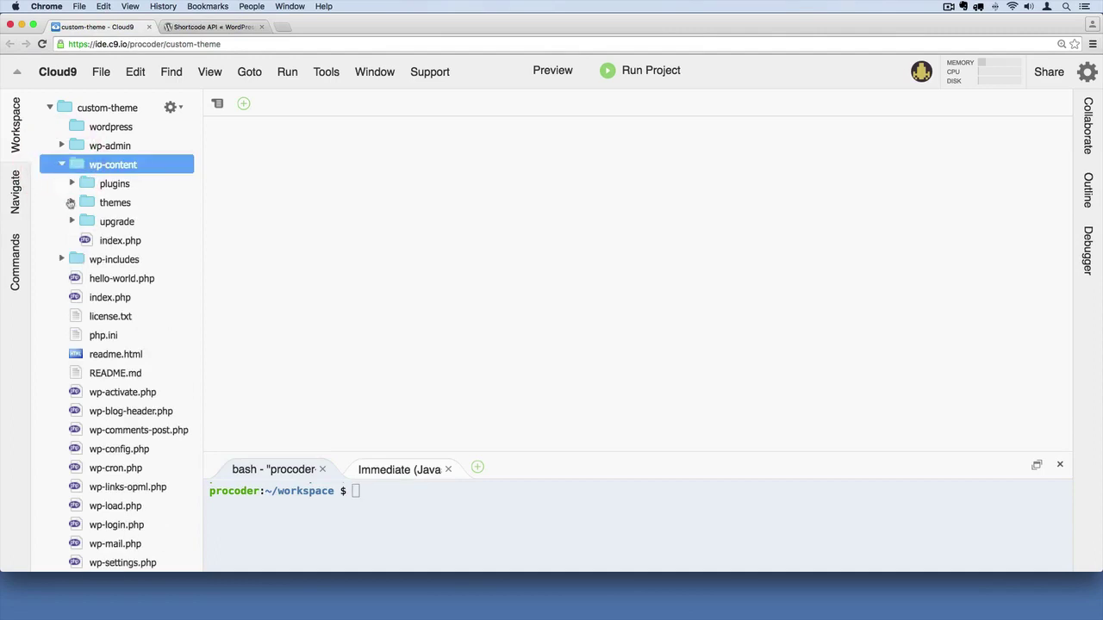
click(72, 203)
click(81, 221)
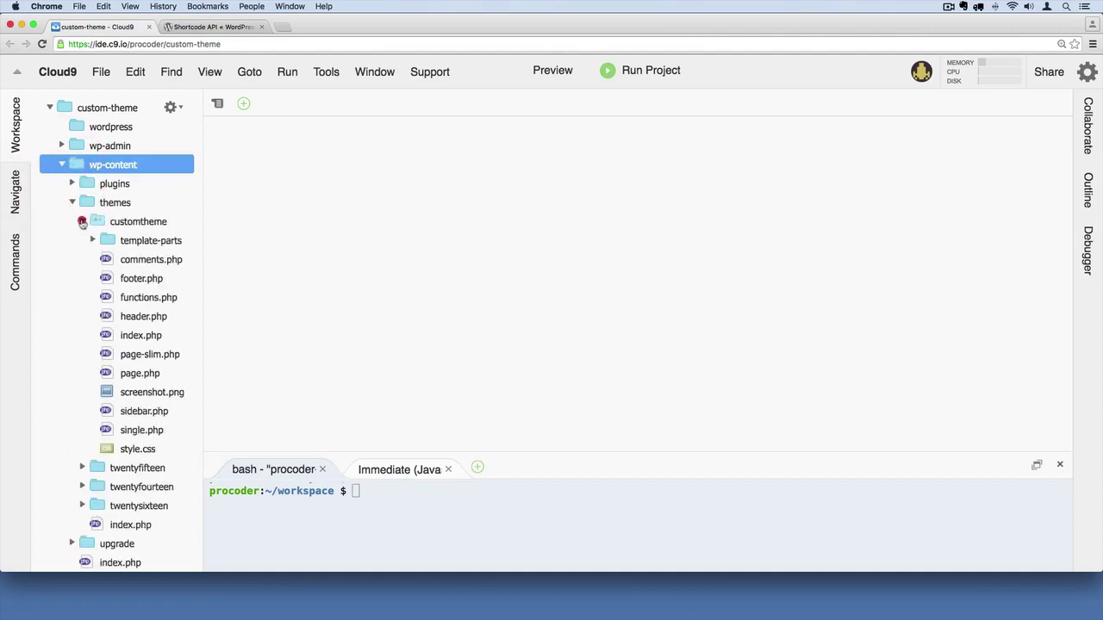
- Run the project and open the served site URL in a new tab
click(647, 74)
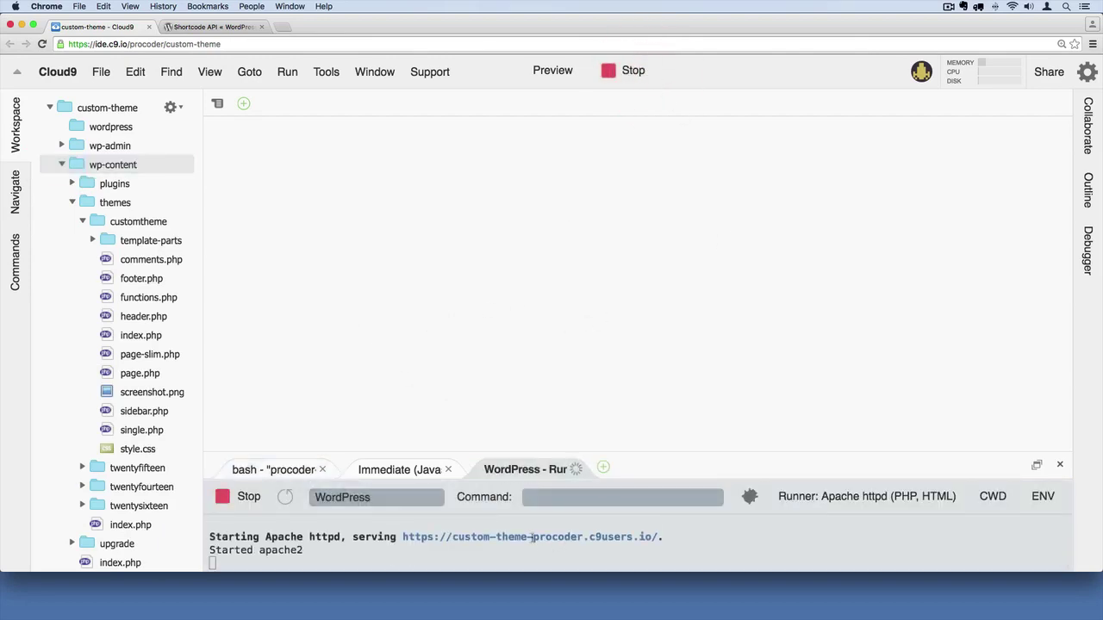
click(505, 539)
right_click(508, 537)
click(542, 522)
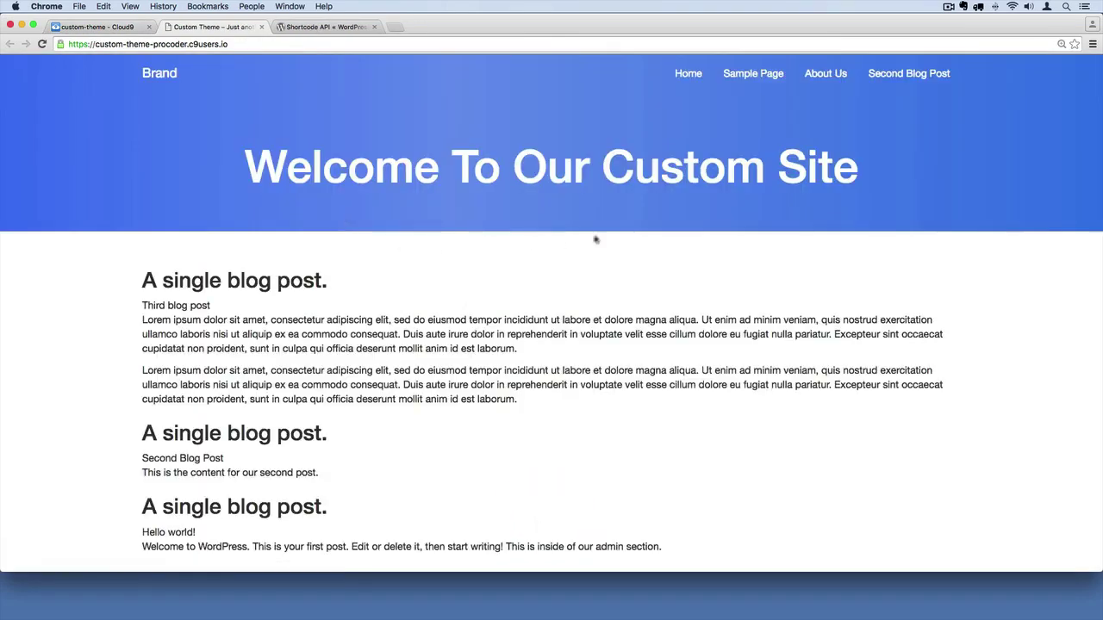
scroll(560, 262, down, 3)
scroll(560, 261, up, 3)
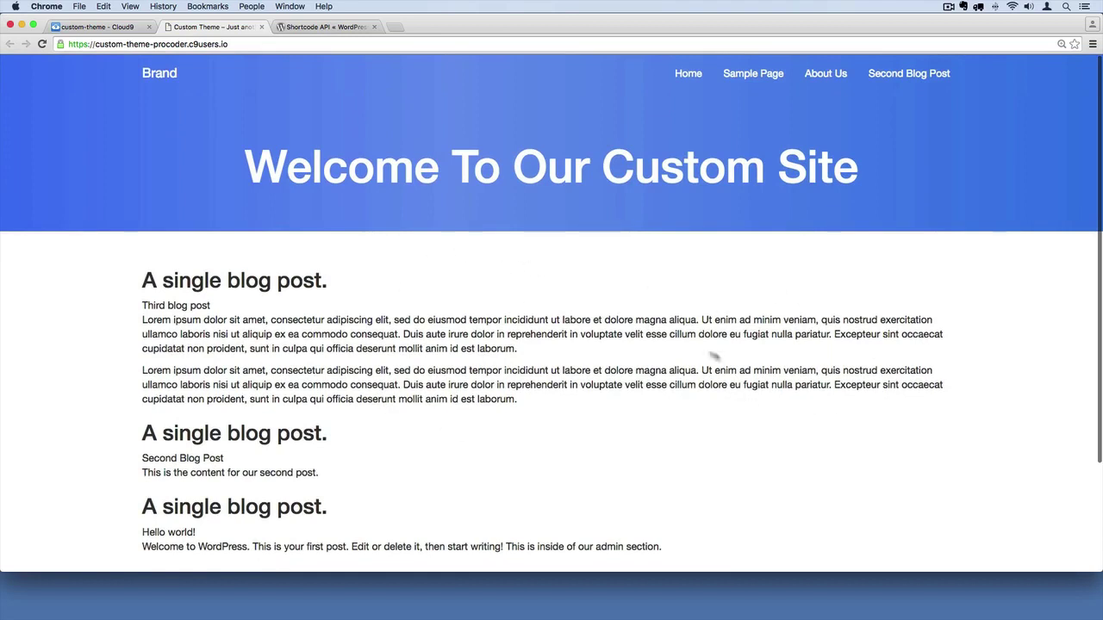
drag(245, 168, 965, 167)
click(595, 250)
drag(143, 320, 982, 320)
click(704, 320)
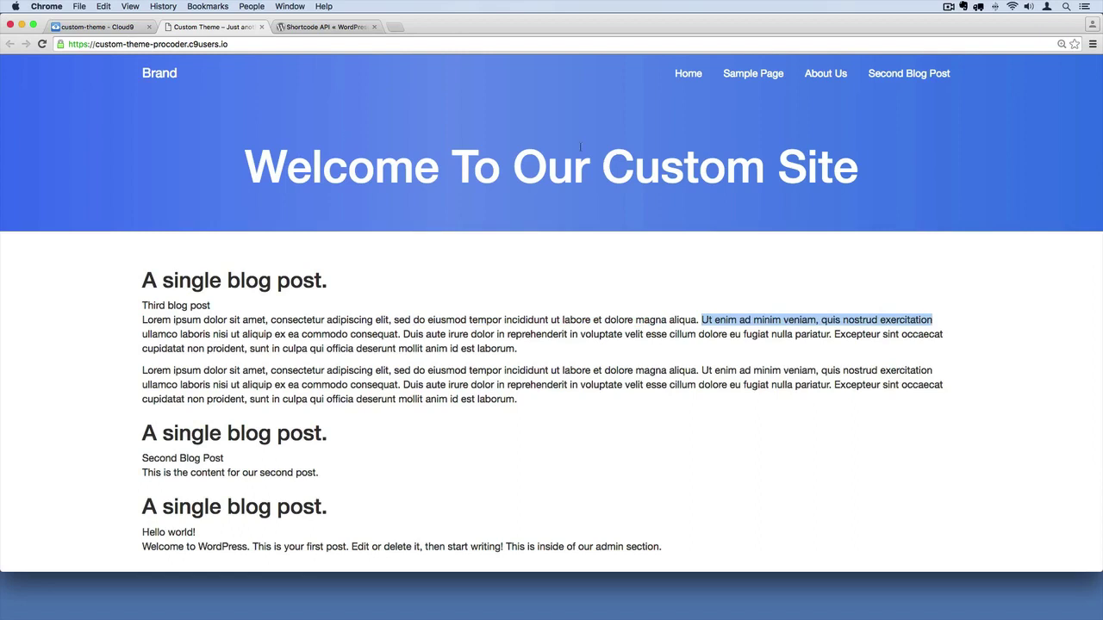
click(257, 118)
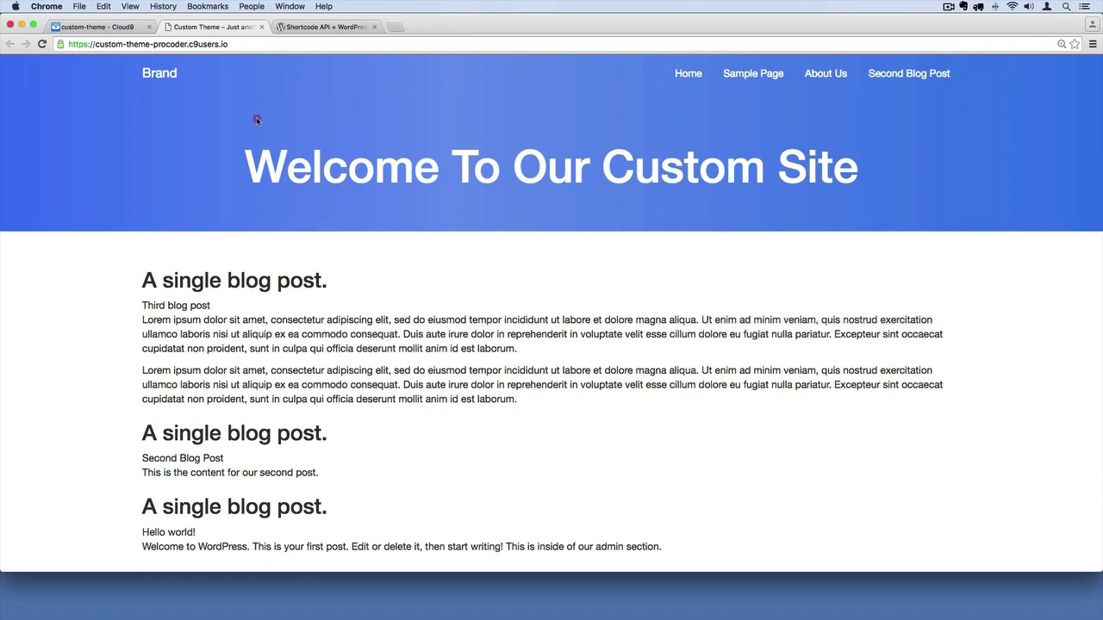
- Append /wp-admin to the site URL to load the WordPress login page
click(244, 43)
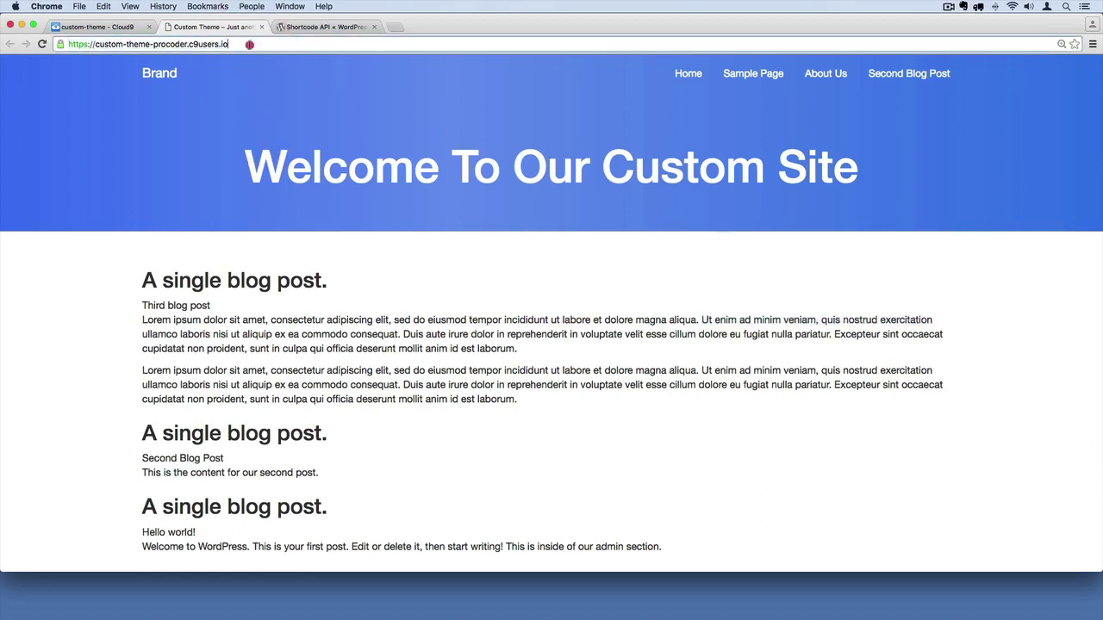
click(248, 44)
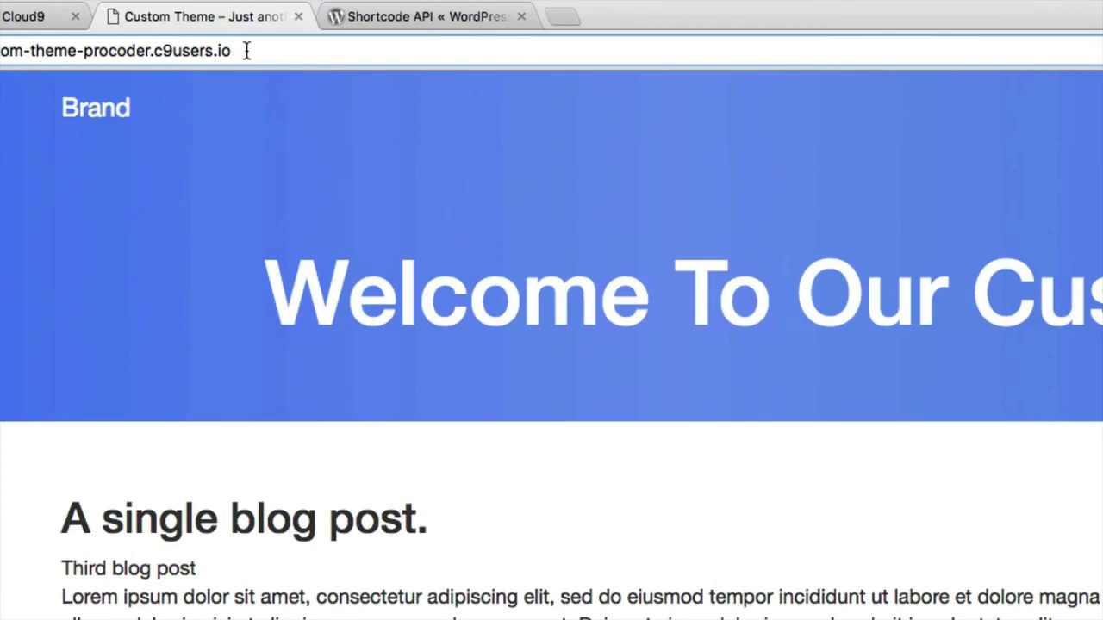
text(/wp-)
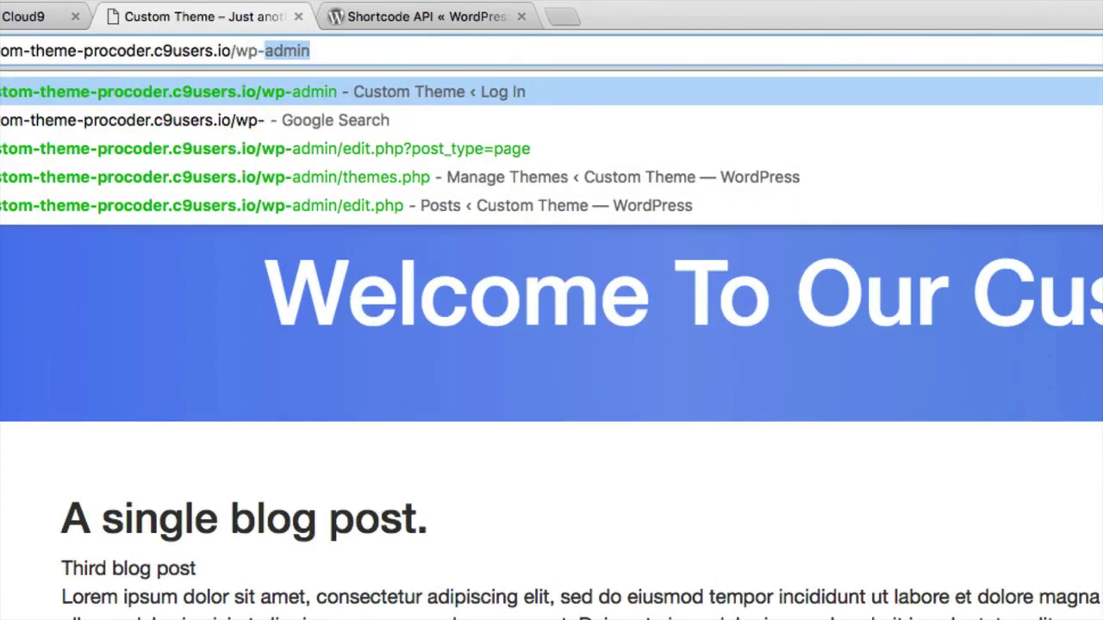
text(admin)
key(Return)
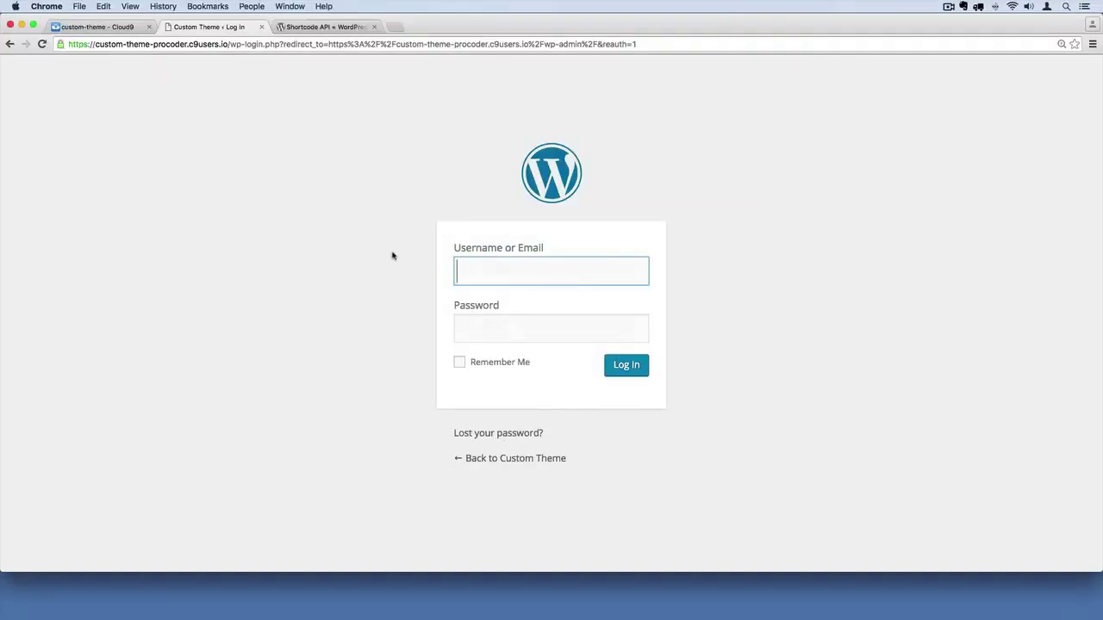
- Log in with the admin username and account password
click(519, 274)
text(procoder)
key(Tab)
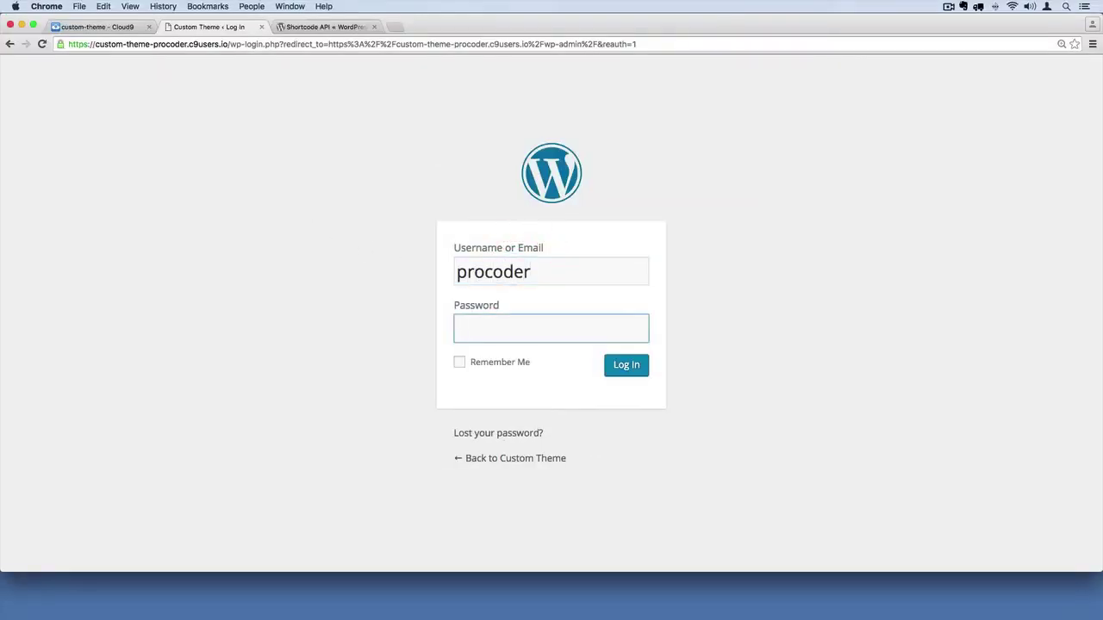
text(*********)
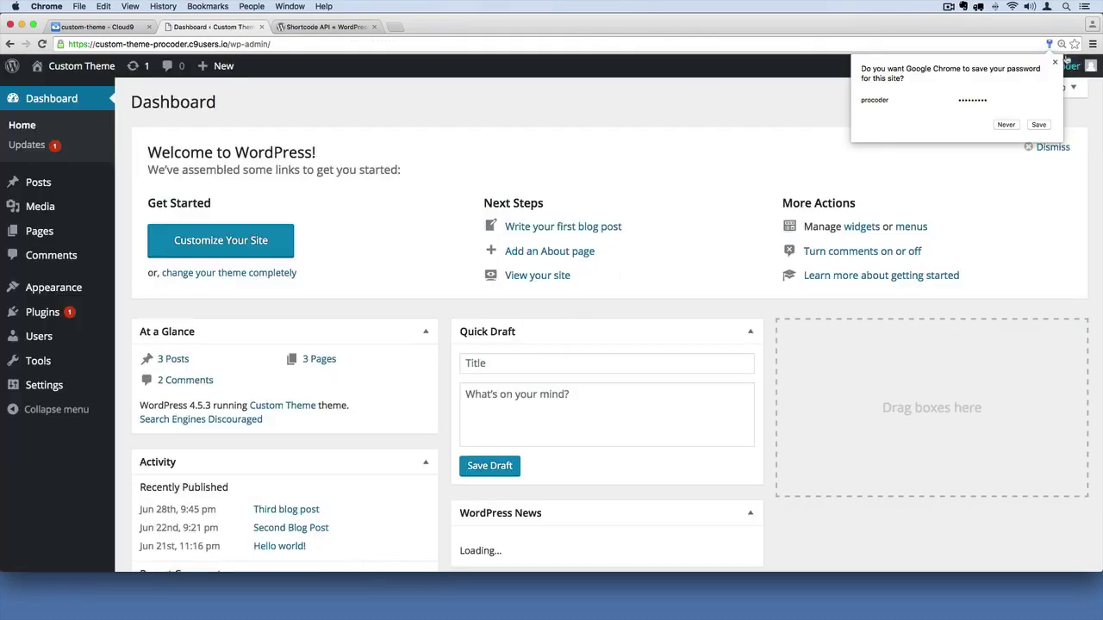
- Dismiss Chrome's save-password prompt and start a new page from Pages > Add New
click(1054, 62)
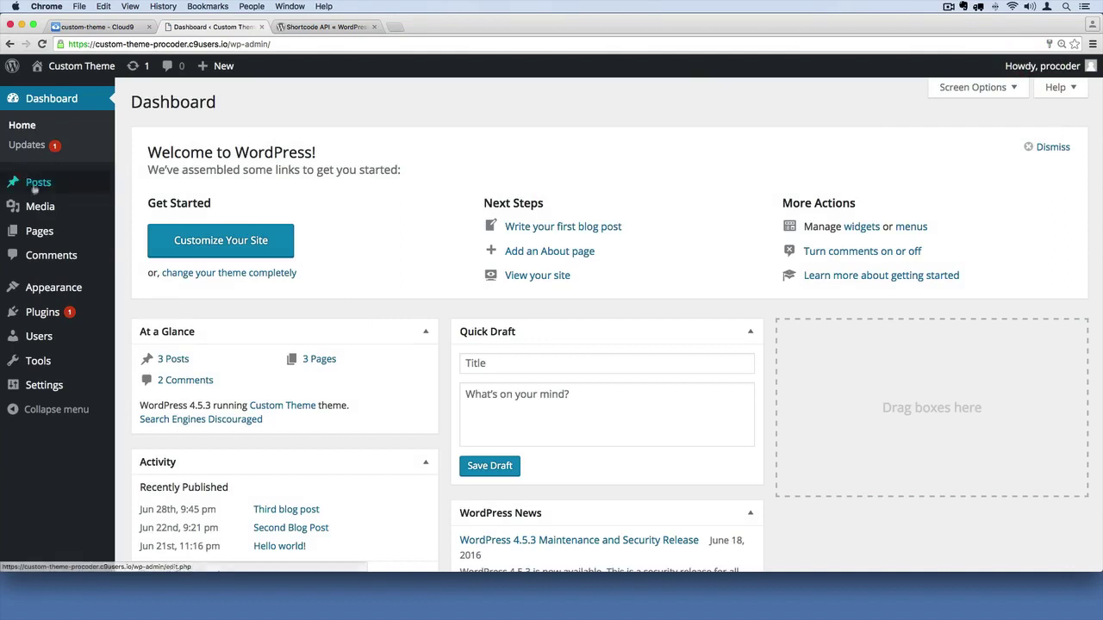
click(29, 233)
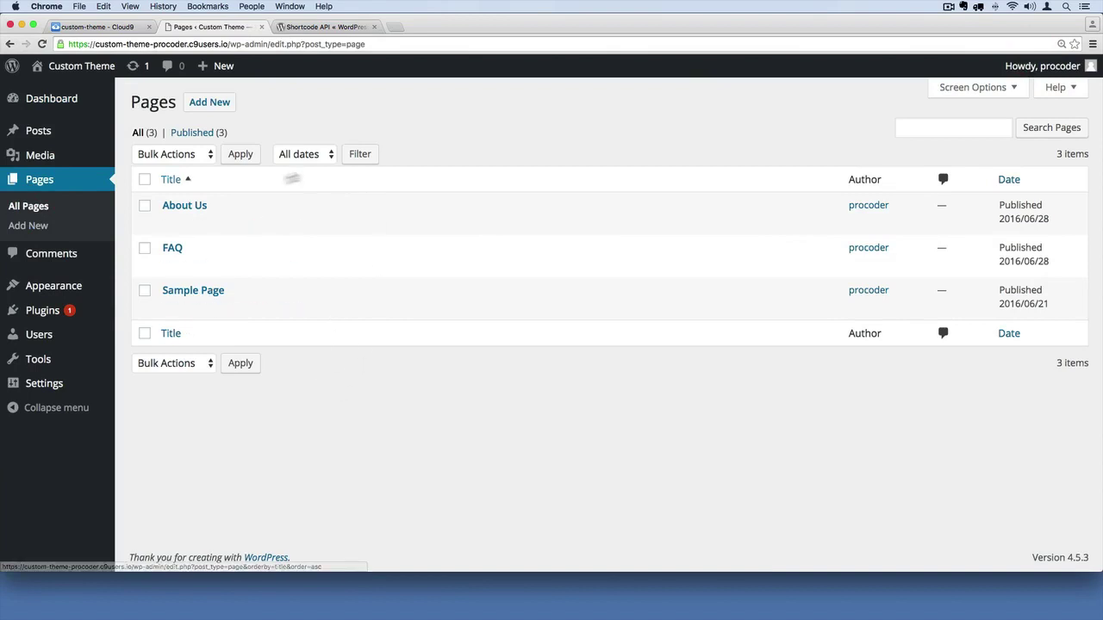
click(214, 104)
- Title the page 'Home', enter the Paragraph 1–3 lines, and publish it
click(251, 137)
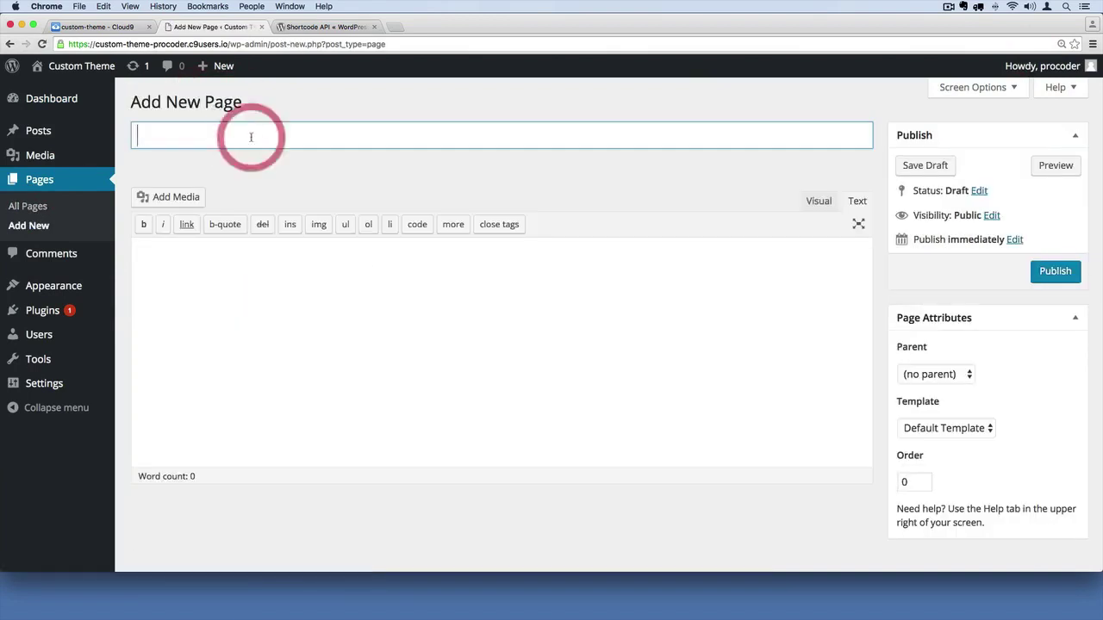
text(Home)
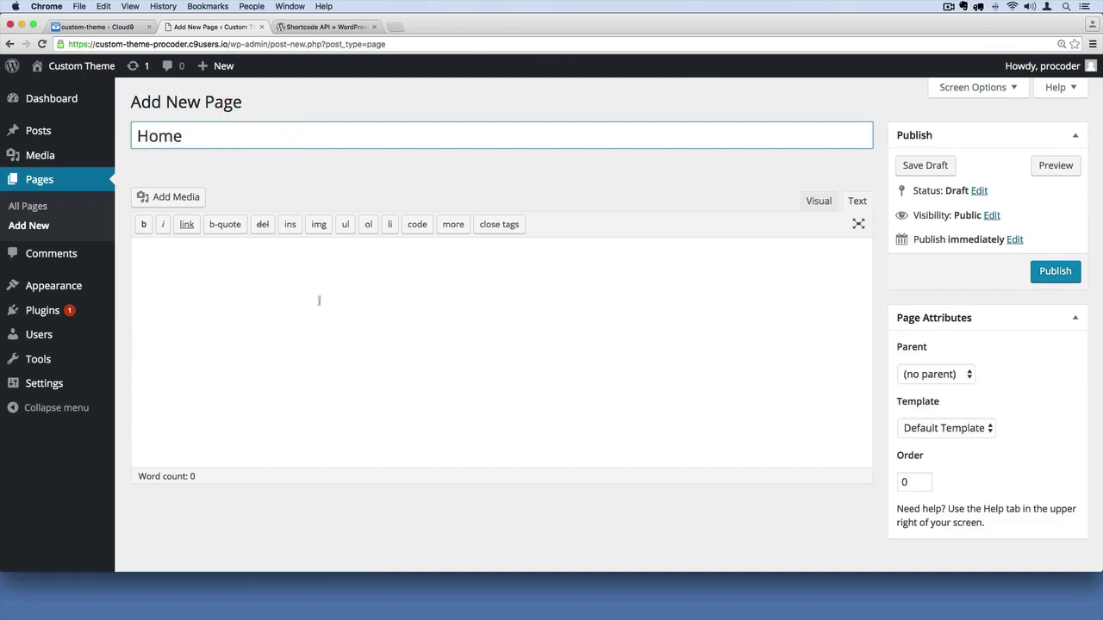
click(317, 307)
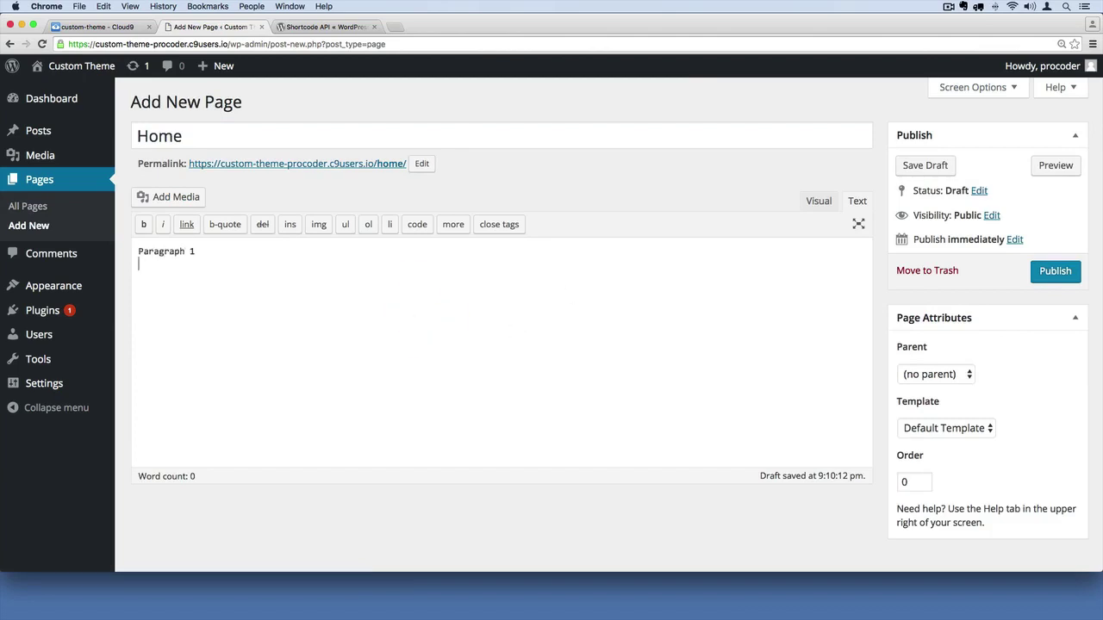
text(Paragraph 3)
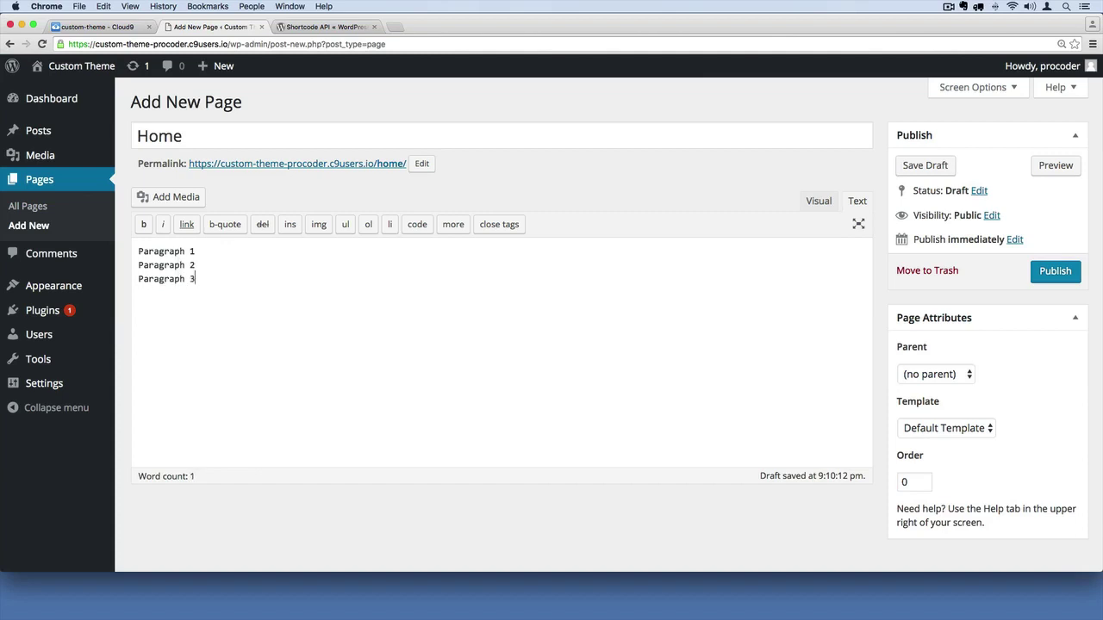
click(1056, 272)
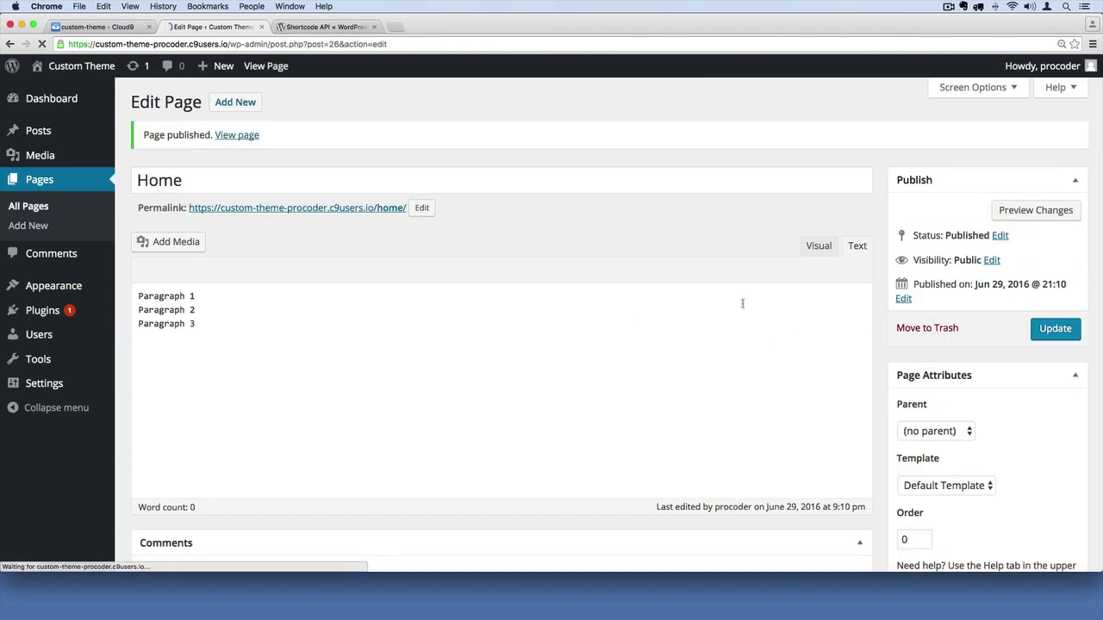
- View the published Home page, highlight its paragraph lines, then go back to the Cloud9 tab
click(241, 135)
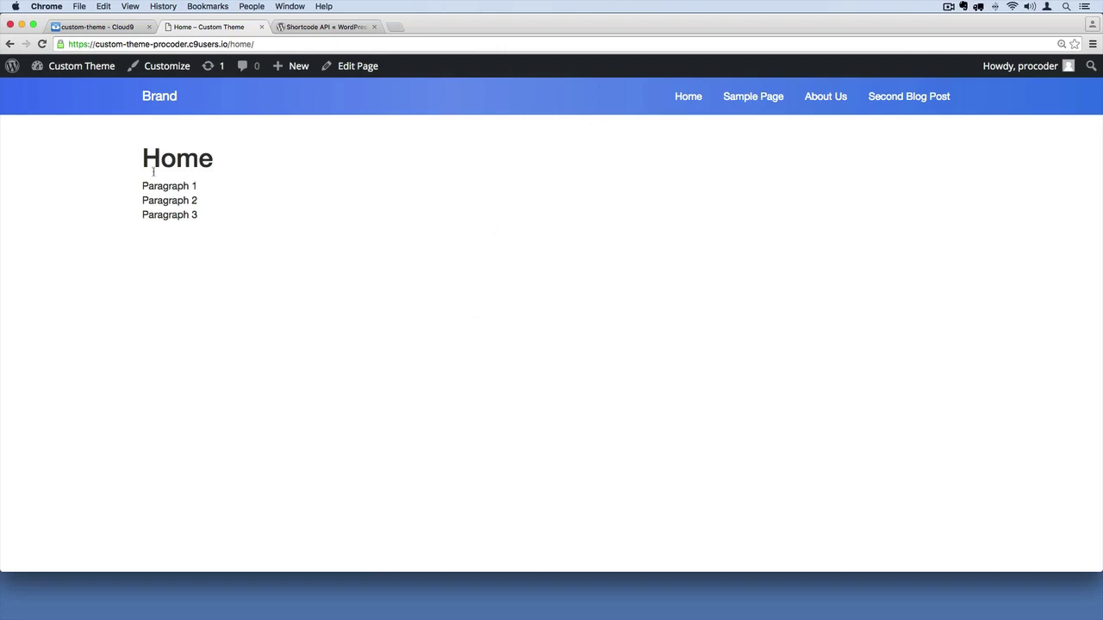
drag(141, 182, 216, 187)
drag(140, 199, 351, 221)
click(414, 232)
click(95, 27)
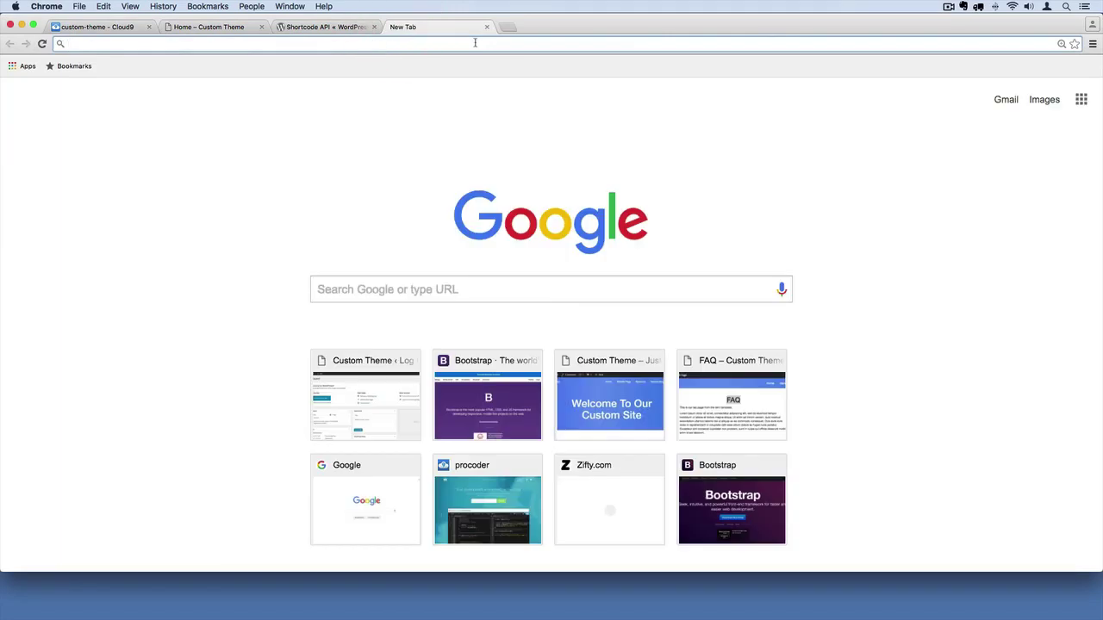
- Search Google for 'wordpress home page' and scroll through the results
text(wordpress )
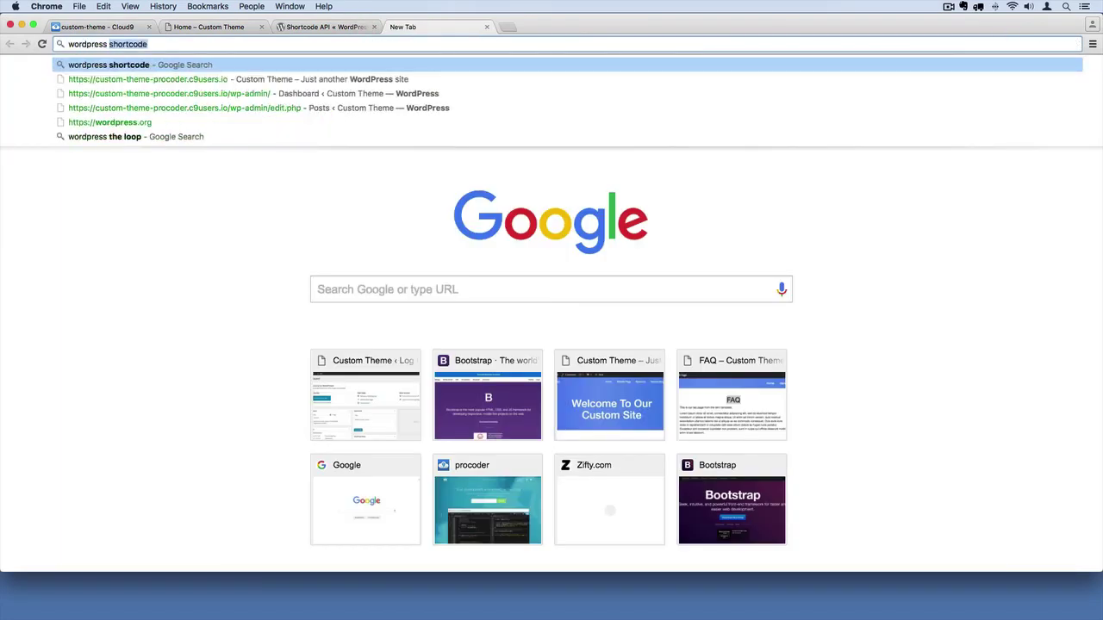
text(home page)
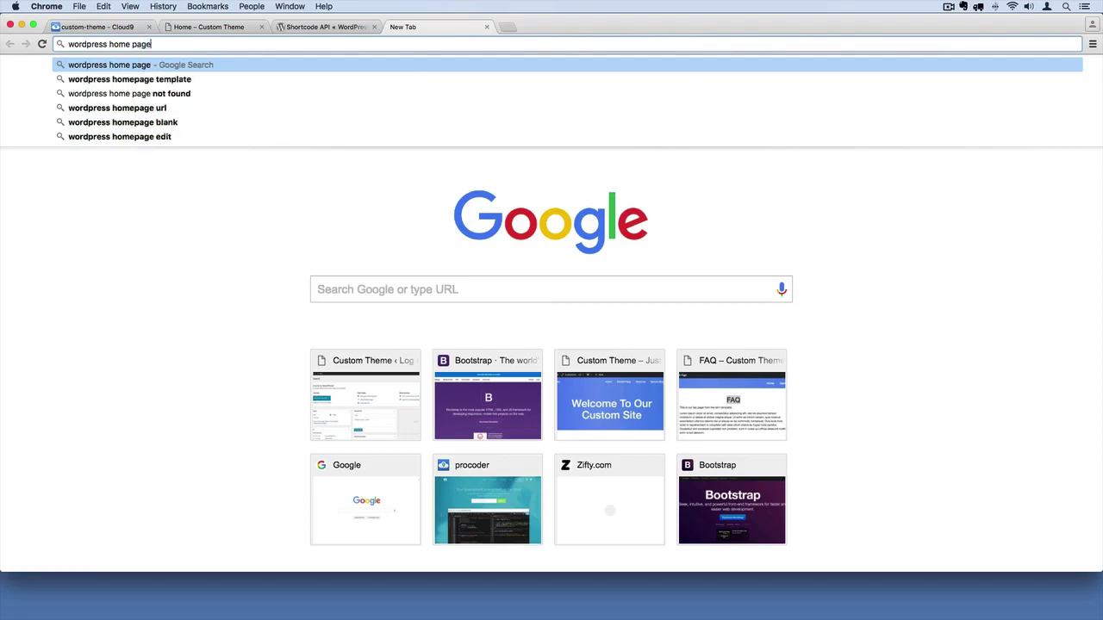
key(Return)
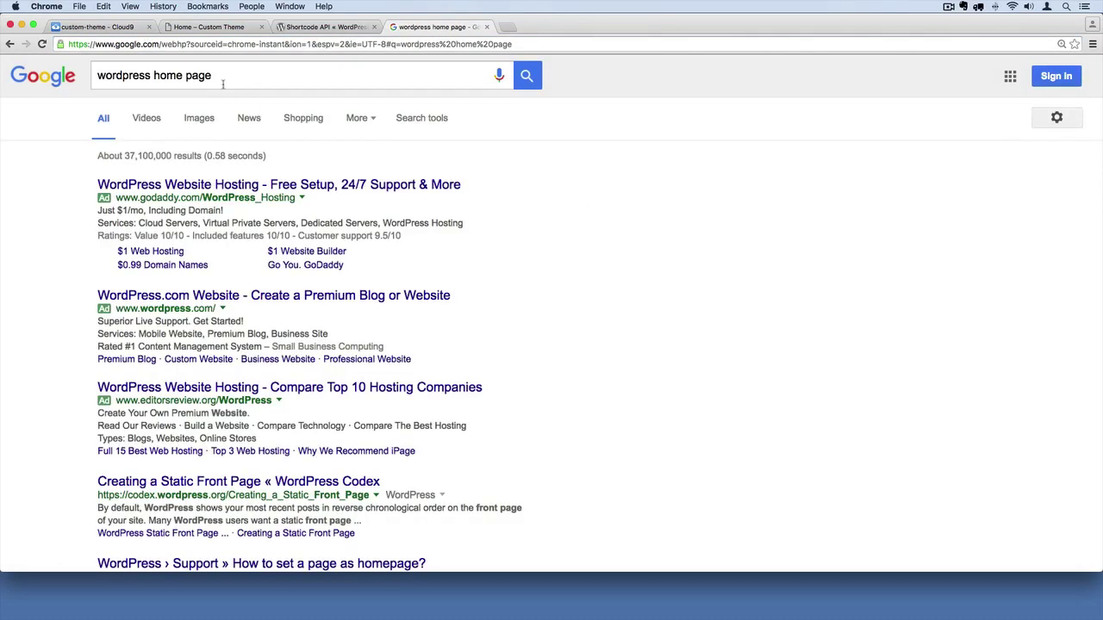
scroll(350, 349, down, 5)
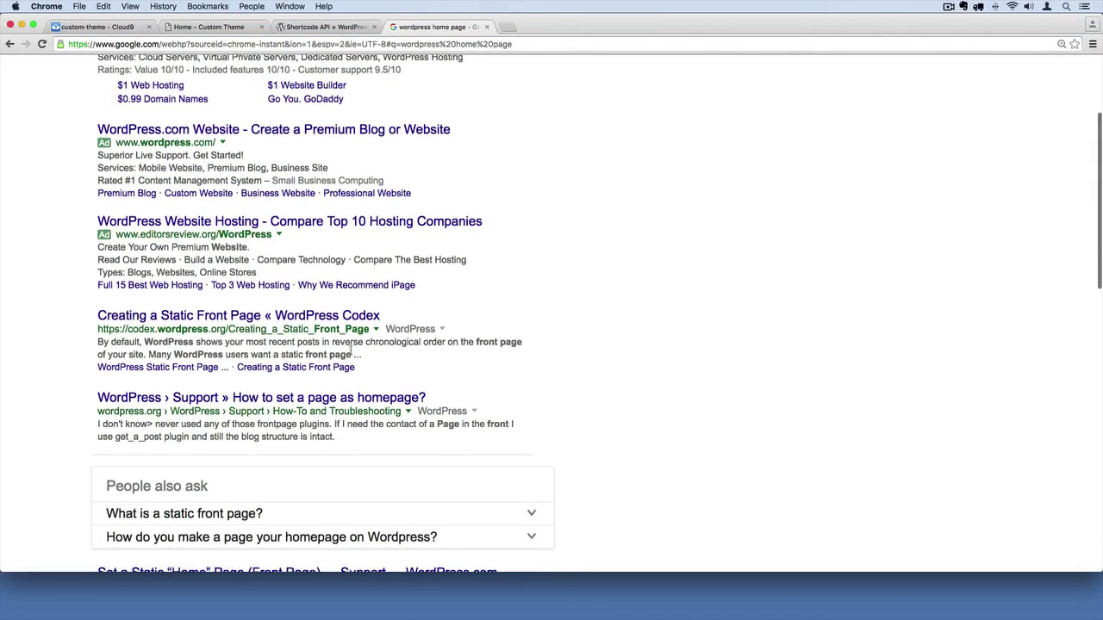
- Open the 'Creating a Static Front Page' Codex article and scroll to its front-page.php template guidance
scroll(351, 349, down, 1)
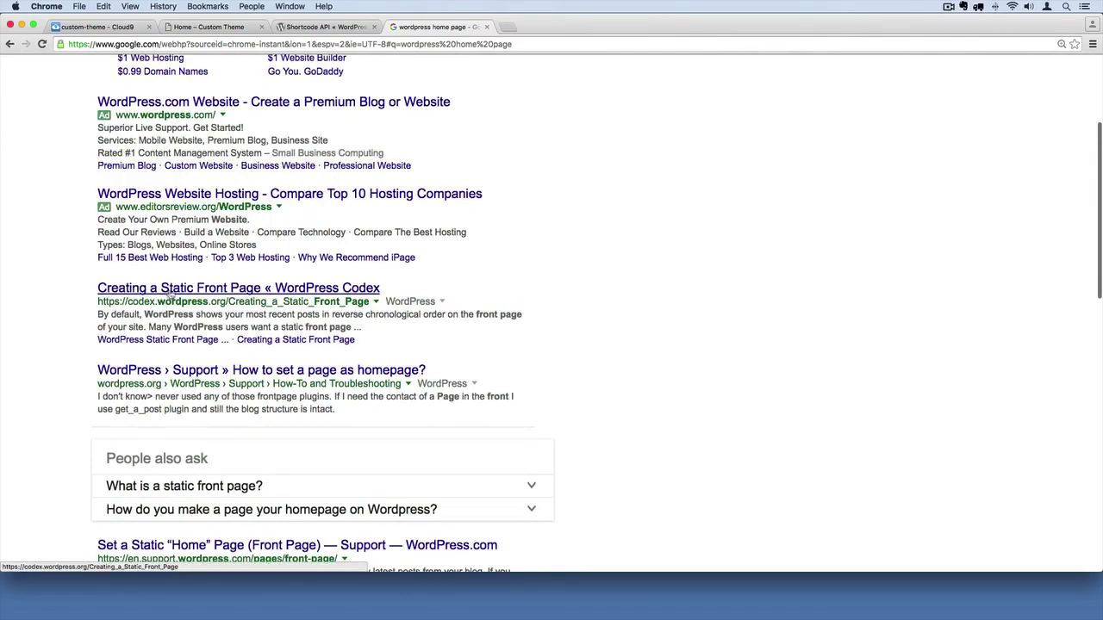
click(193, 292)
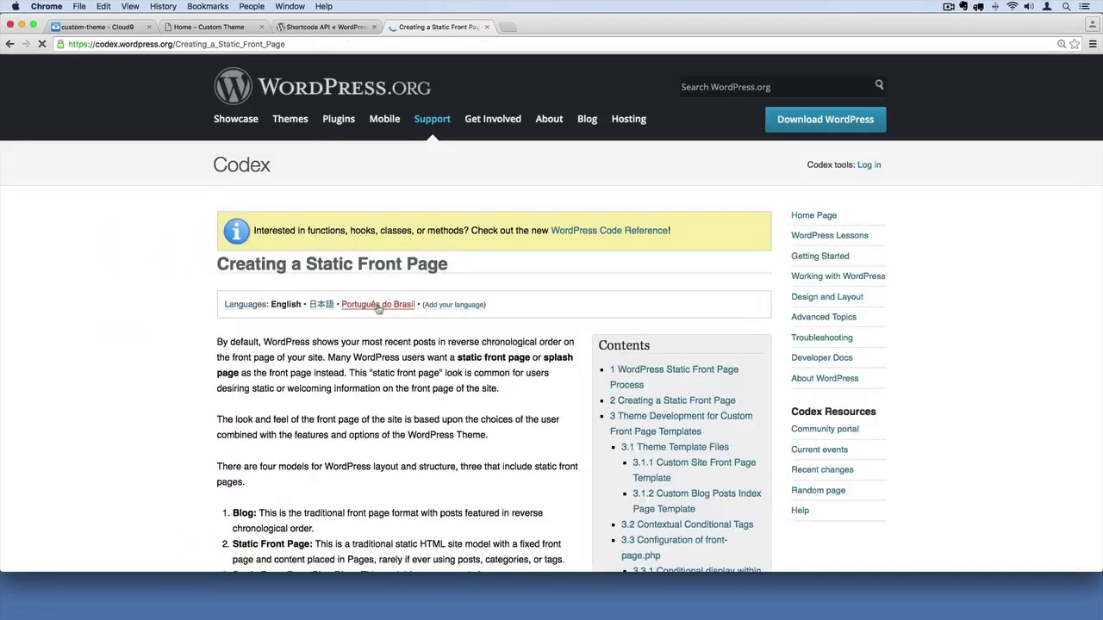
scroll(494, 300, down, 5)
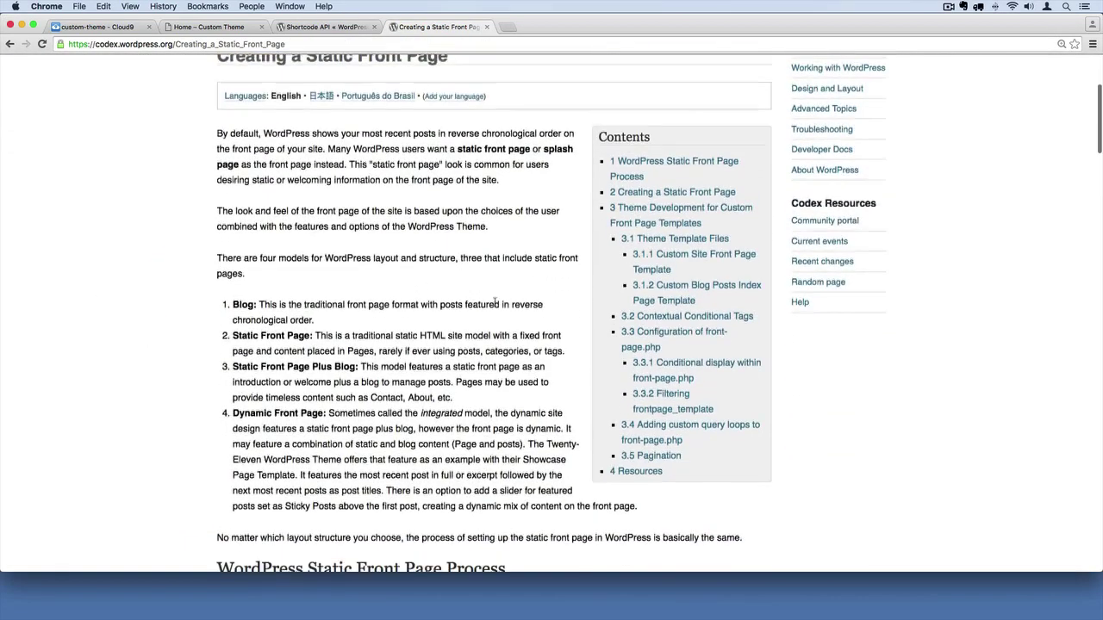
scroll(495, 302, down, 8)
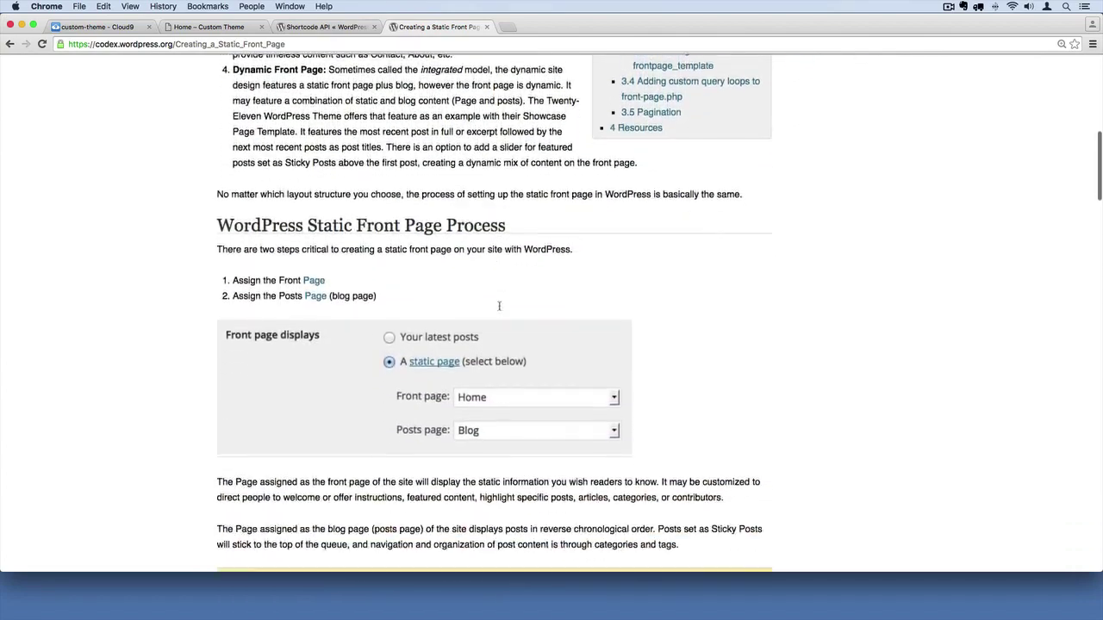
scroll(499, 306, down, 10)
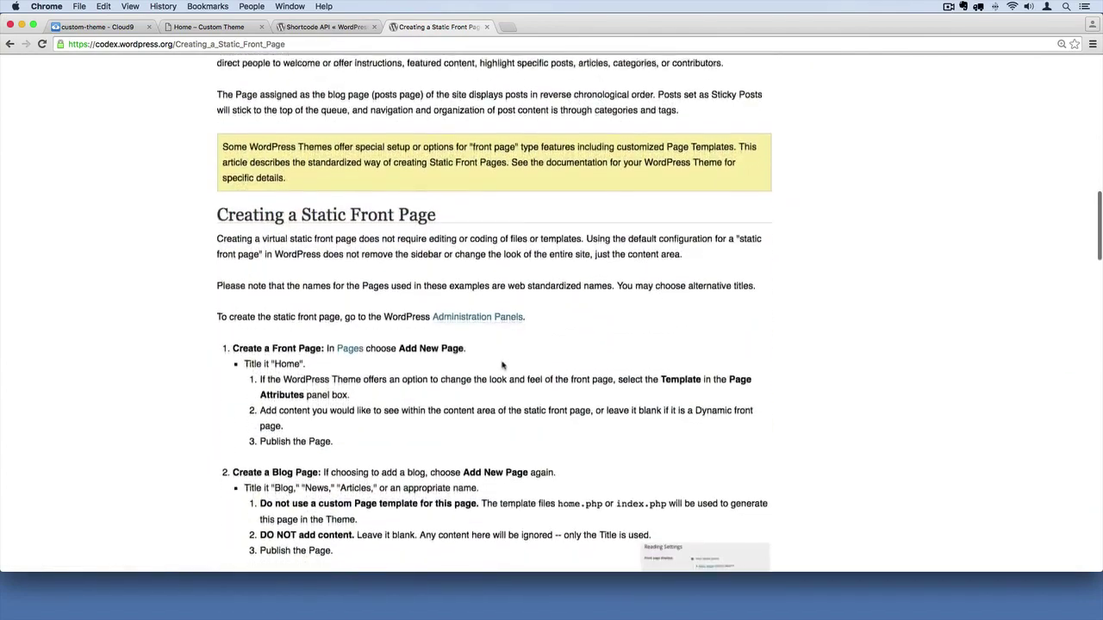
scroll(503, 365, down, 4)
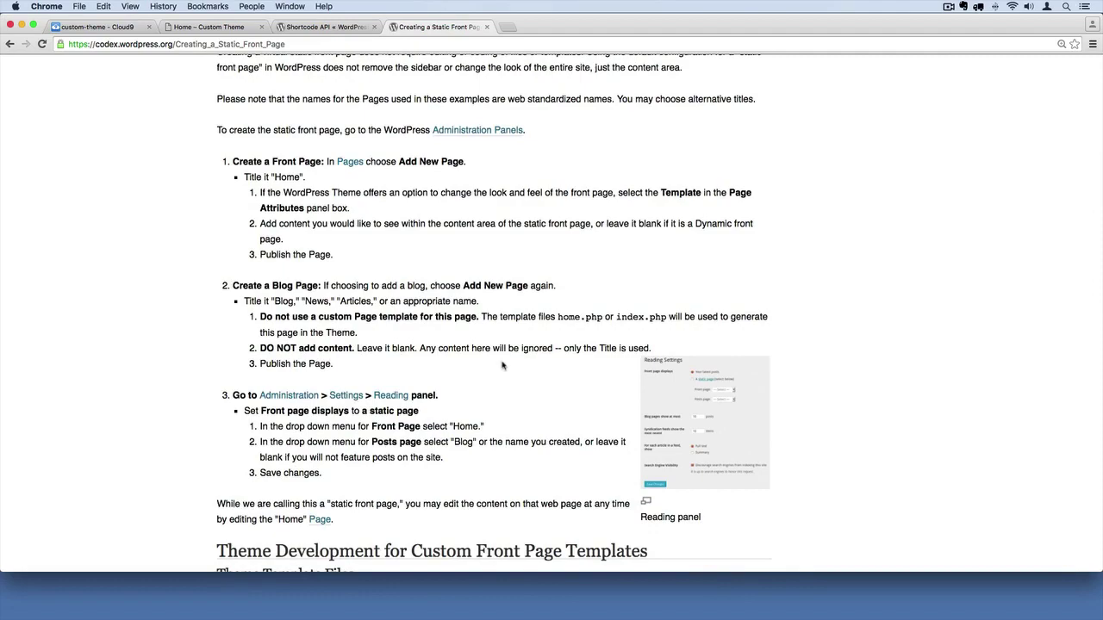
scroll(503, 366, down, 8)
scroll(502, 365, down, 2)
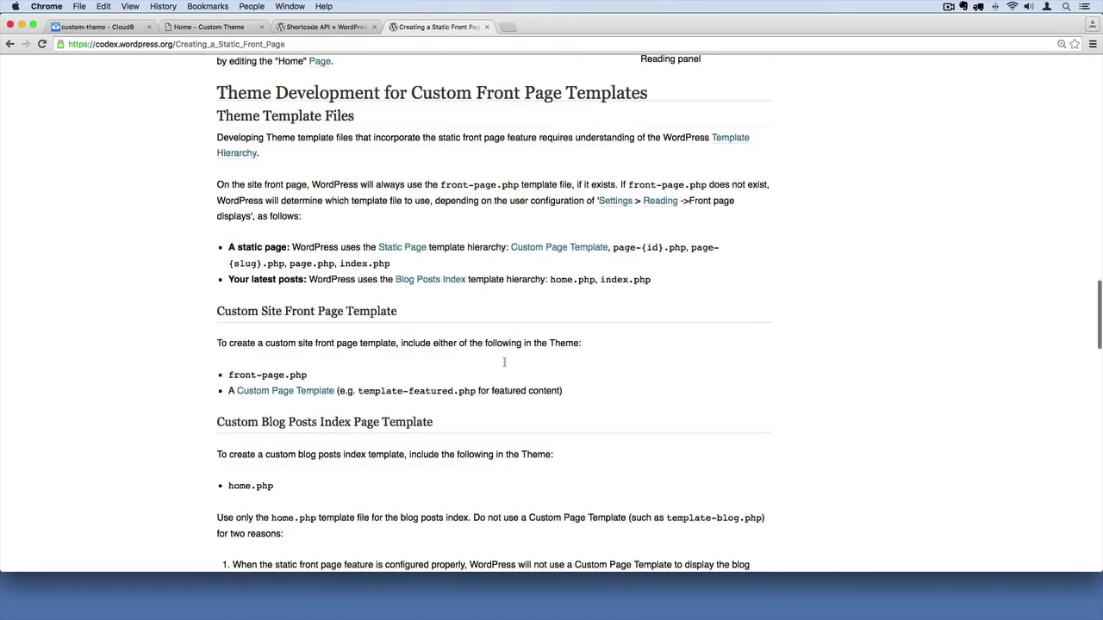
drag(308, 375, 225, 375)
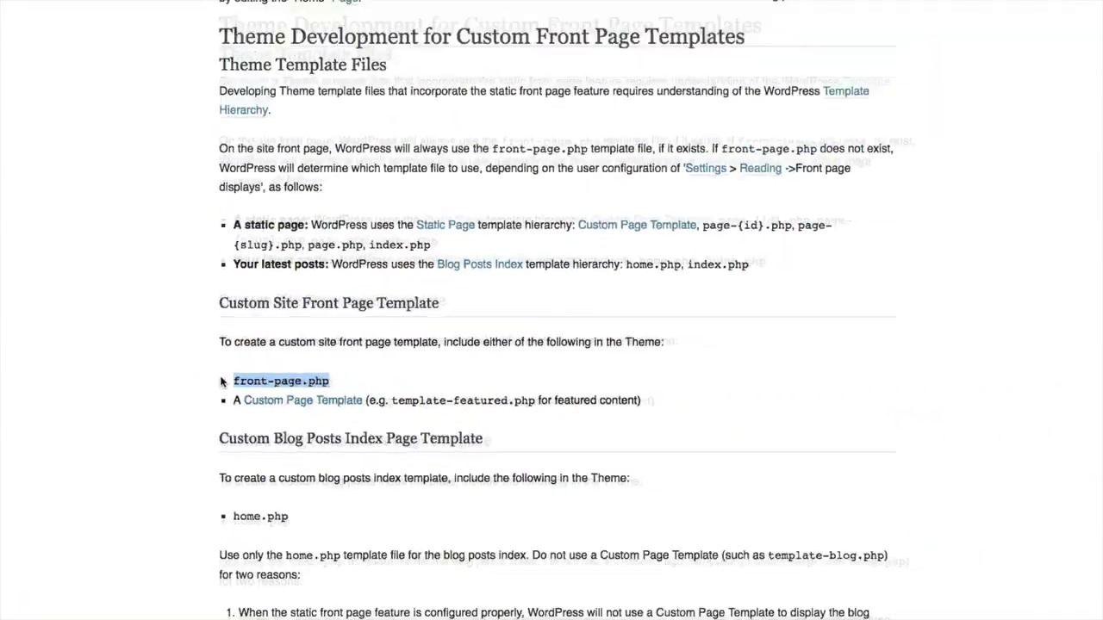
click(712, 377)
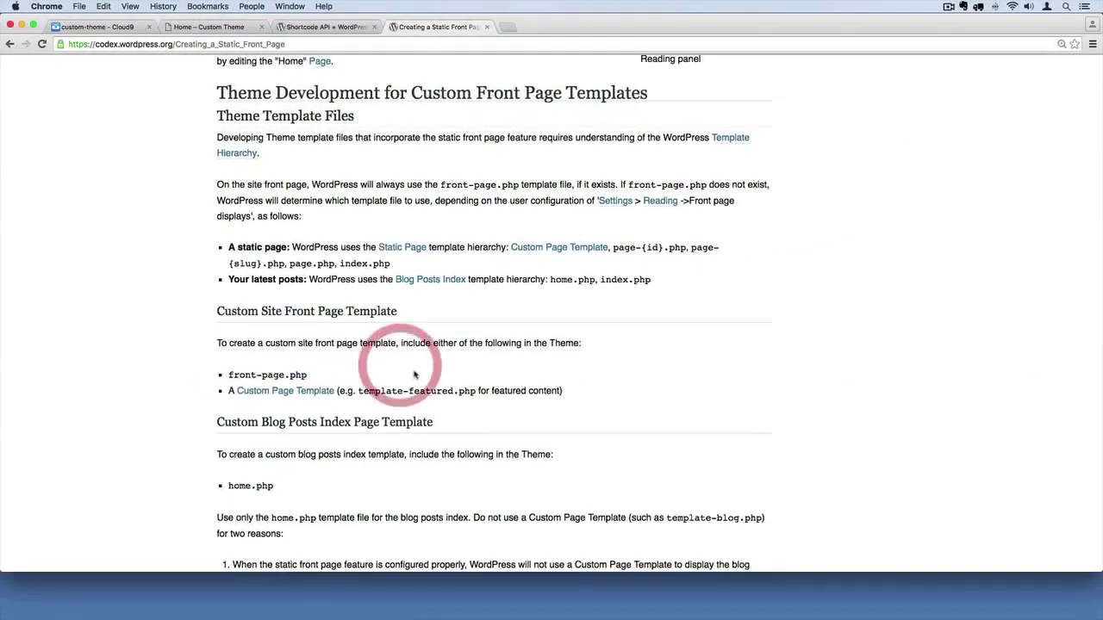
scroll(413, 375, down, 5)
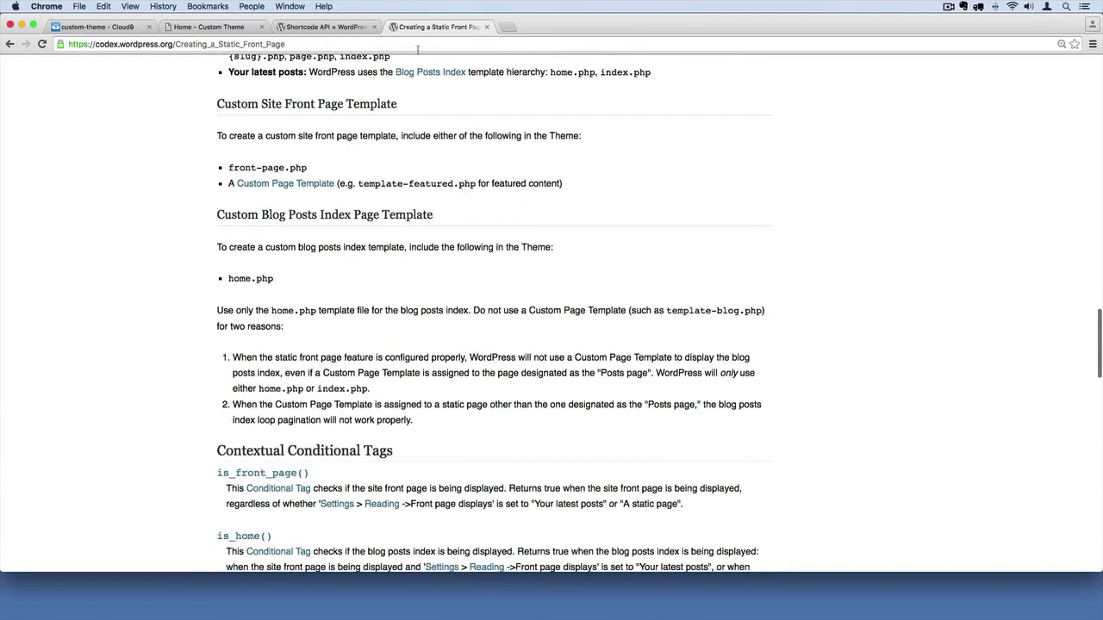
- Close the Codex article and look over page-slim.php and page.php in the theme files
click(488, 28)
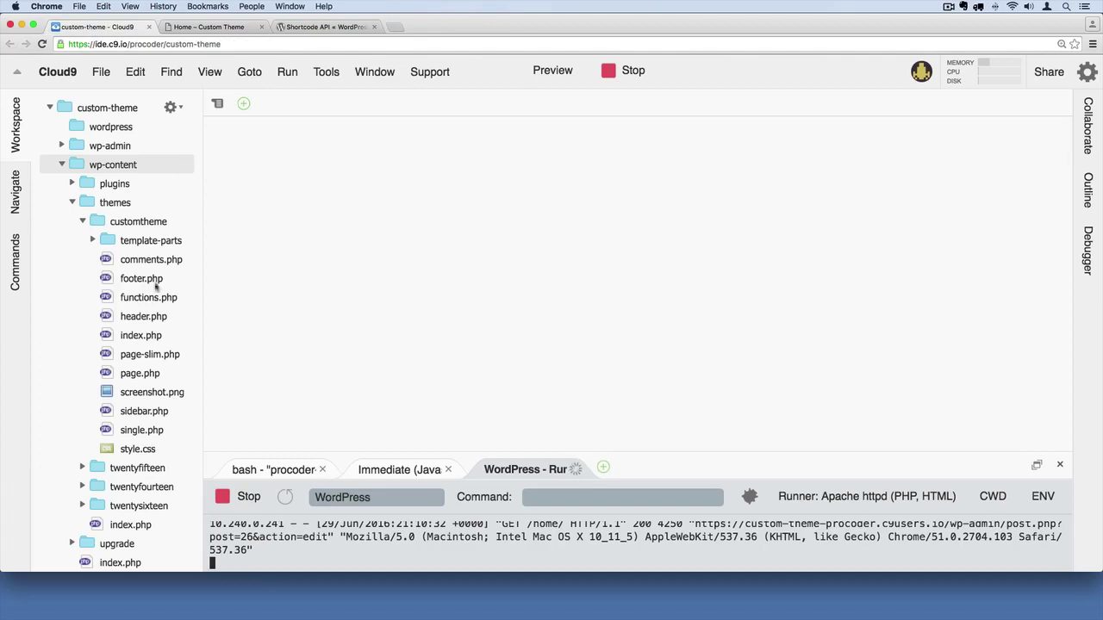
click(147, 353)
click(143, 369)
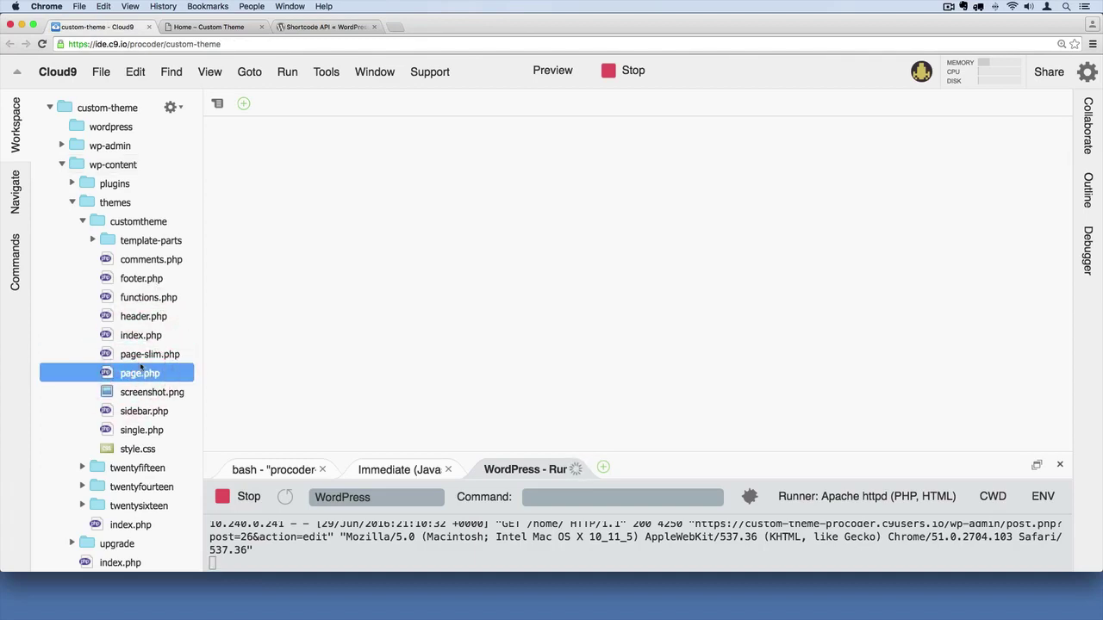
- Open the Home page from the admin Pages list in the editor and select all its paragraph text
click(220, 27)
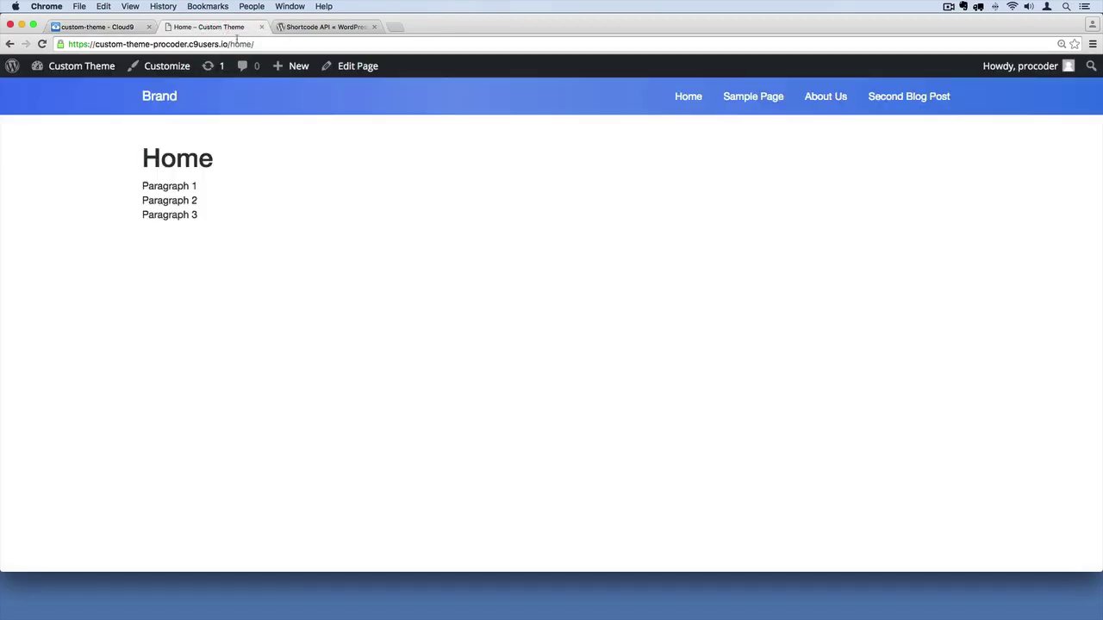
click(65, 67)
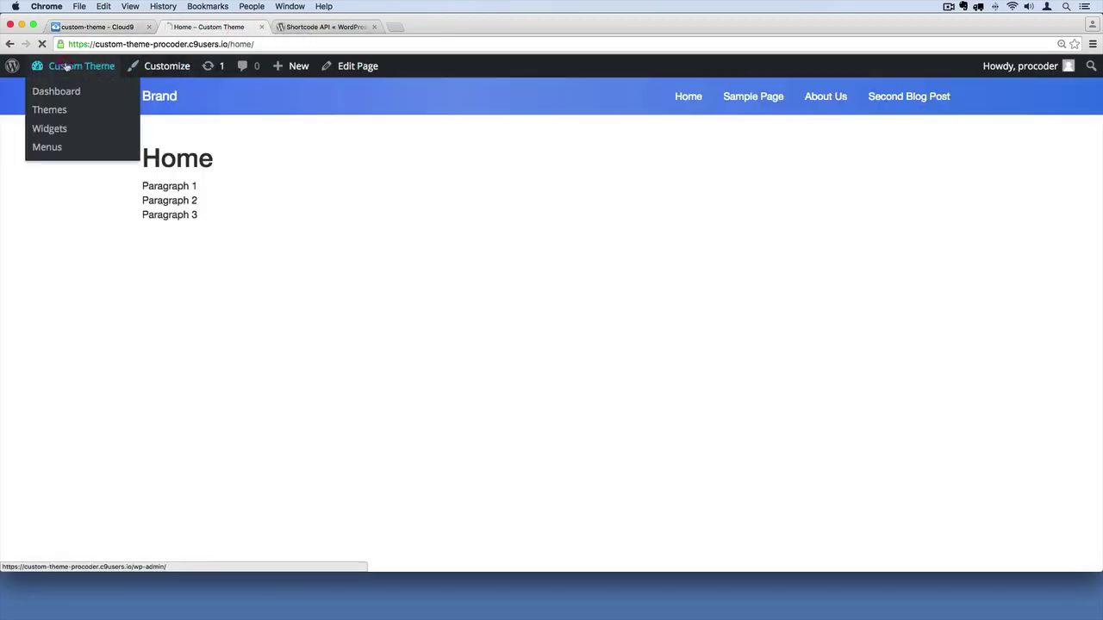
click(38, 228)
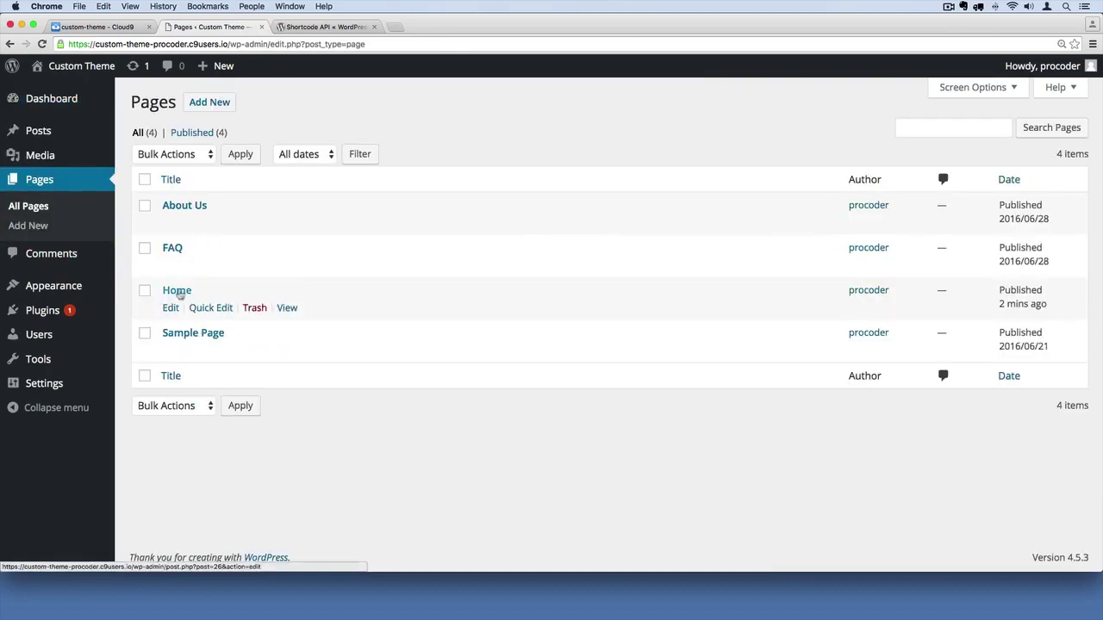
click(170, 311)
click(233, 300)
key(super+a)
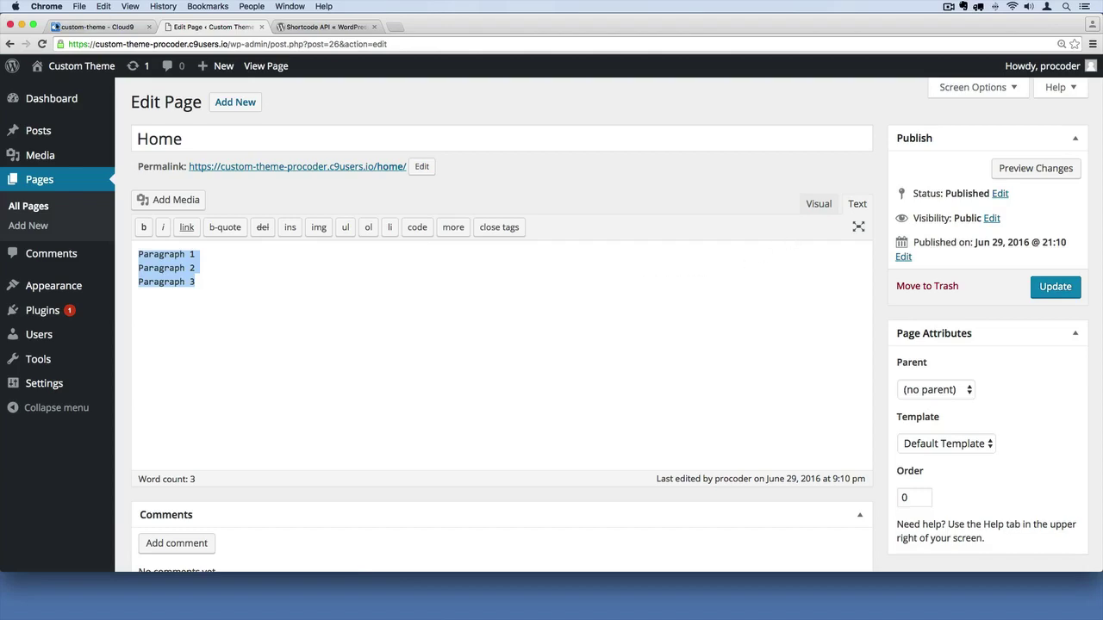
- Open page-slim.php in Cloud9 and select all of its template code to copy
click(73, 27)
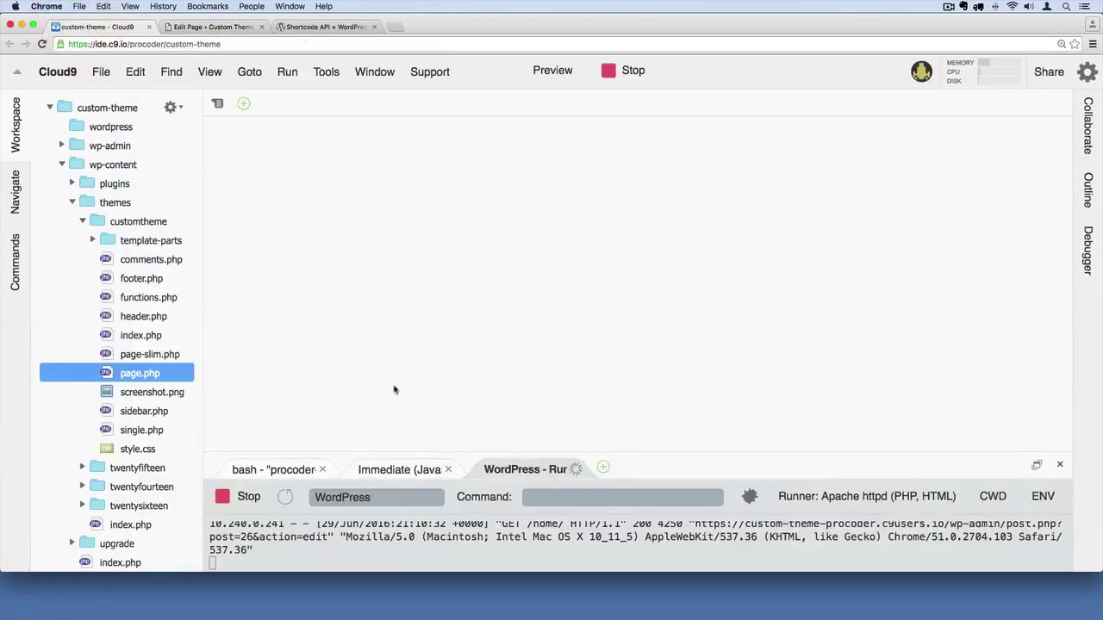
double_click(147, 355)
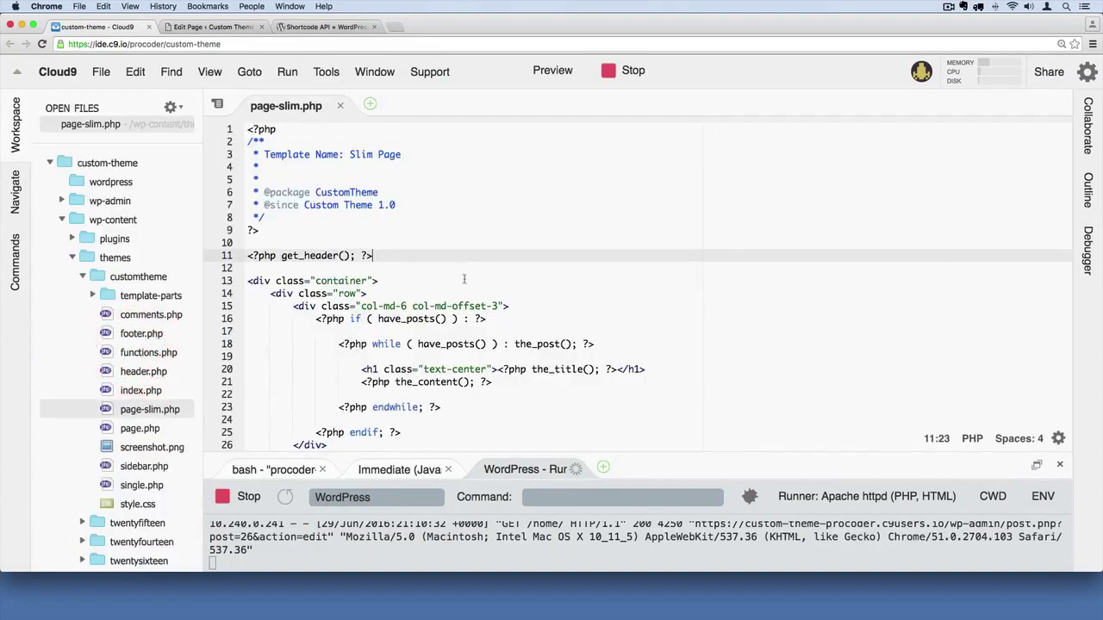
scroll(464, 279, down, 5)
scroll(464, 279, up, 5)
scroll(463, 279, down, 3)
scroll(446, 369, up, 3)
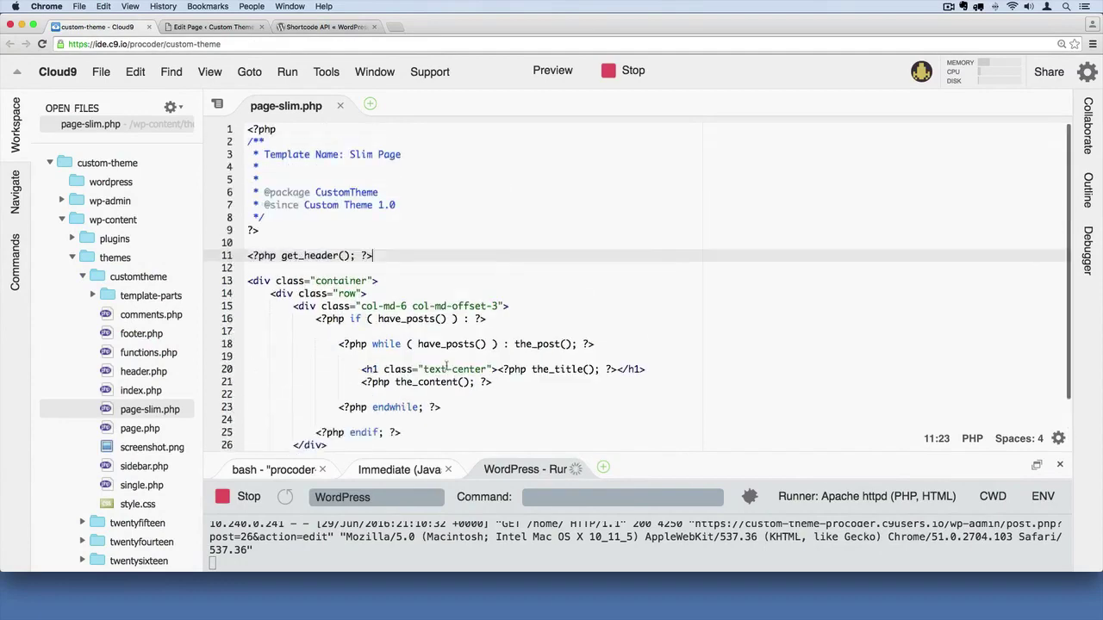
scroll(447, 369, down, 3)
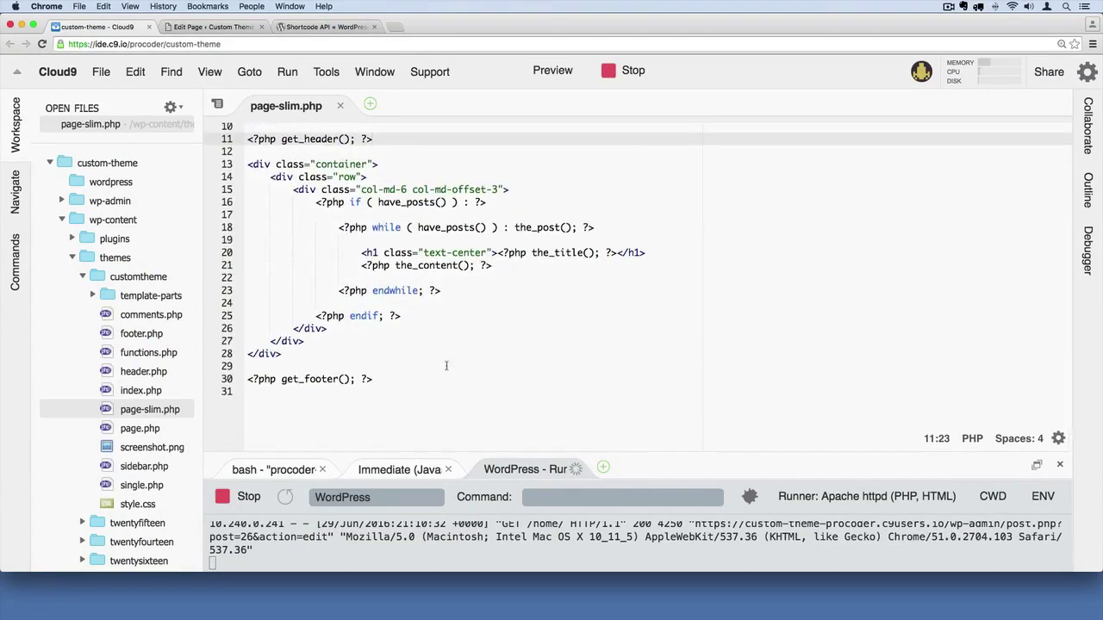
scroll(446, 366, up, 3)
key(super+a)
key(ctrl+c)
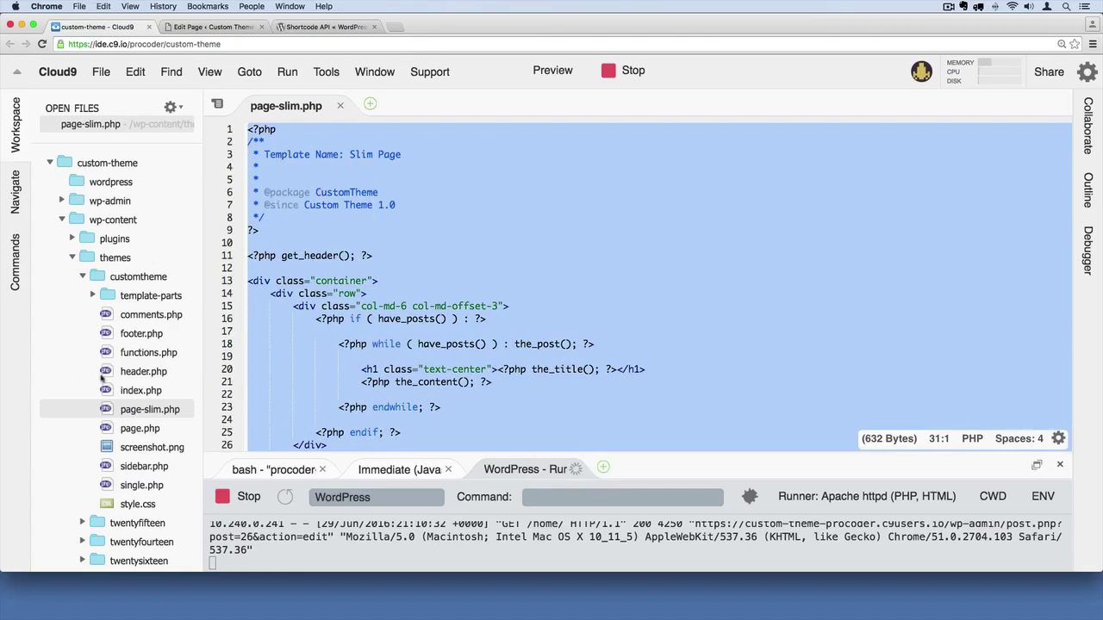
- Create a new file page-home.php in the customtheme folder and open it
click(124, 275)
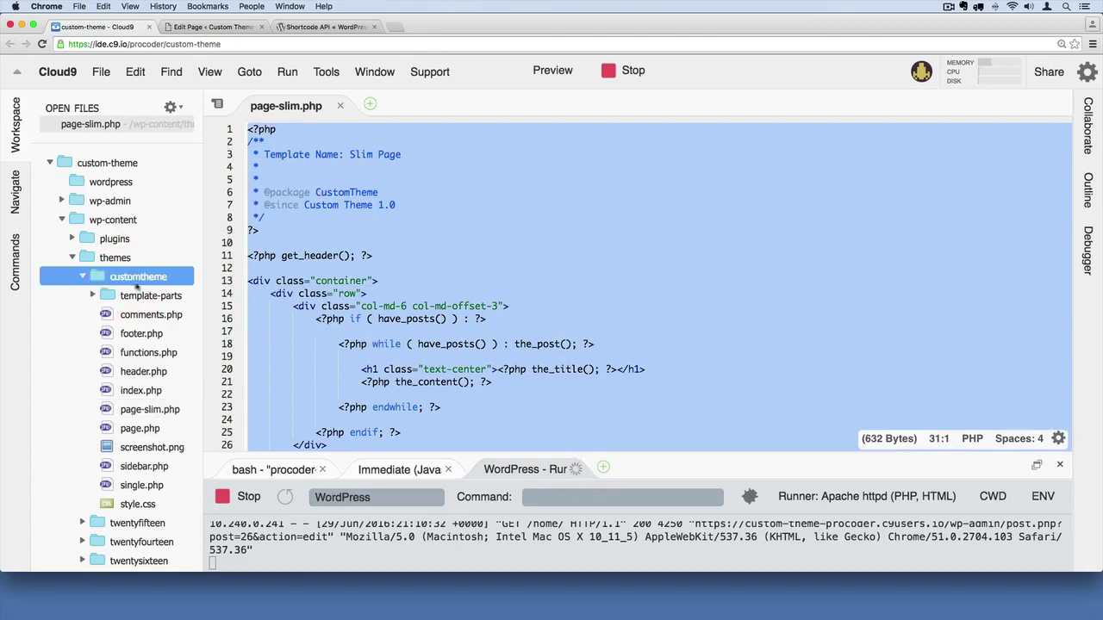
right_click(117, 276)
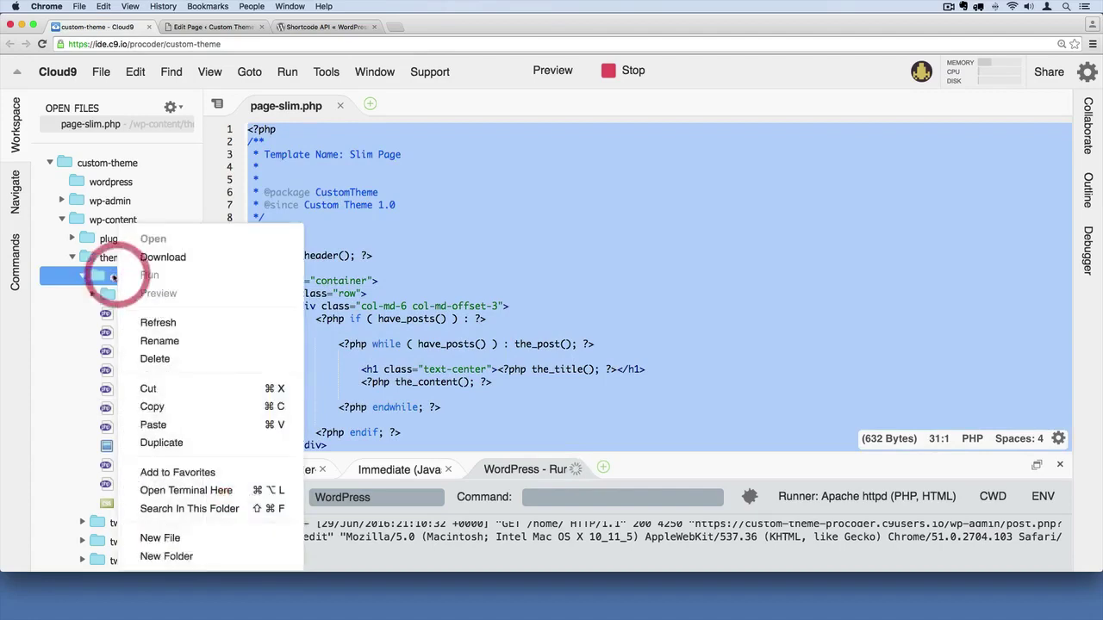
click(167, 538)
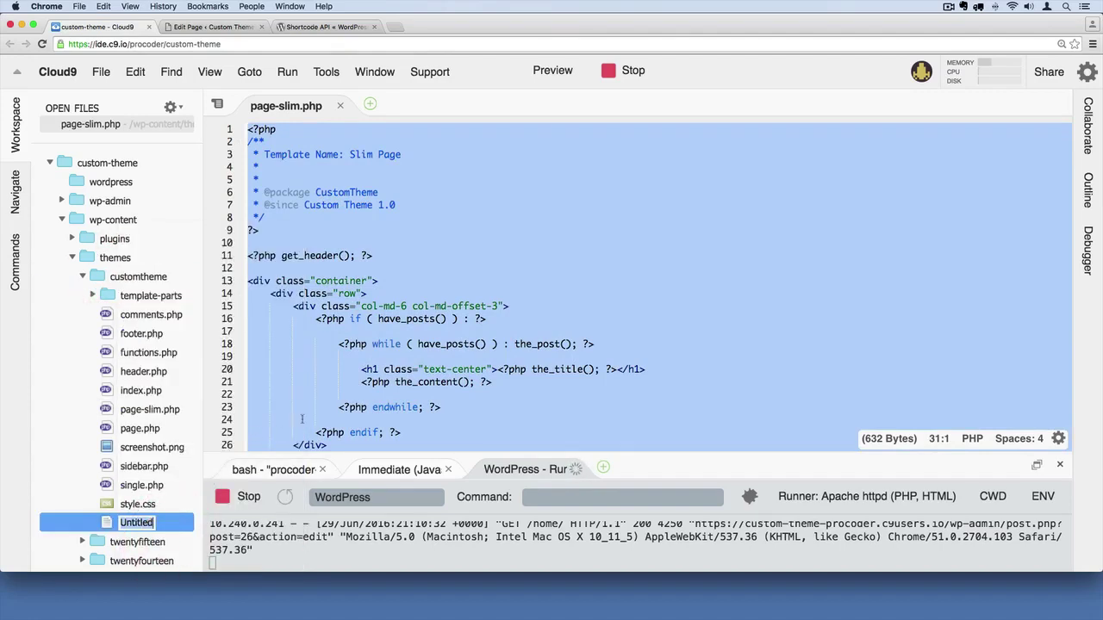
text(page-home.php)
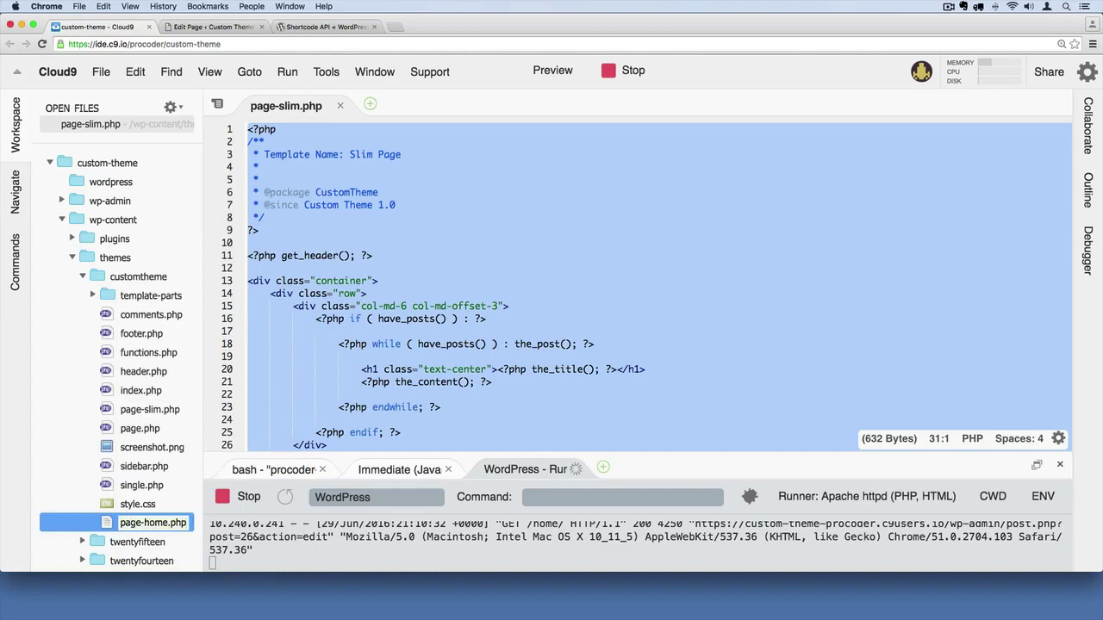
key(Return)
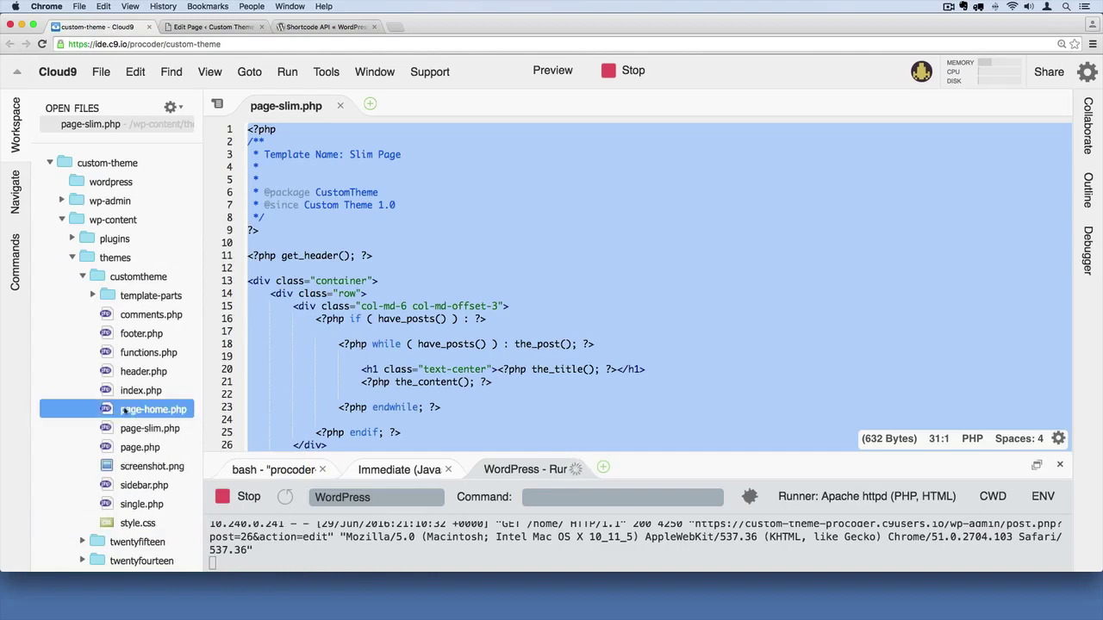
double_click(131, 410)
- Paste the slim template code, change its Template Name to 'Home Page', and save
click(343, 191)
key(ctrl+v)
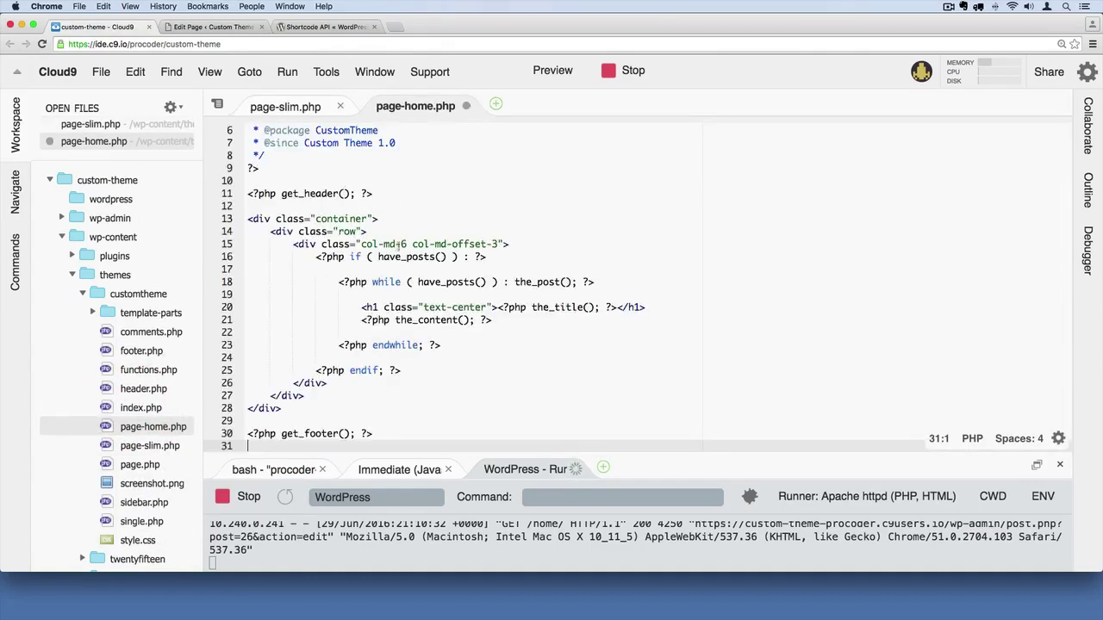
scroll(402, 245, up, 3)
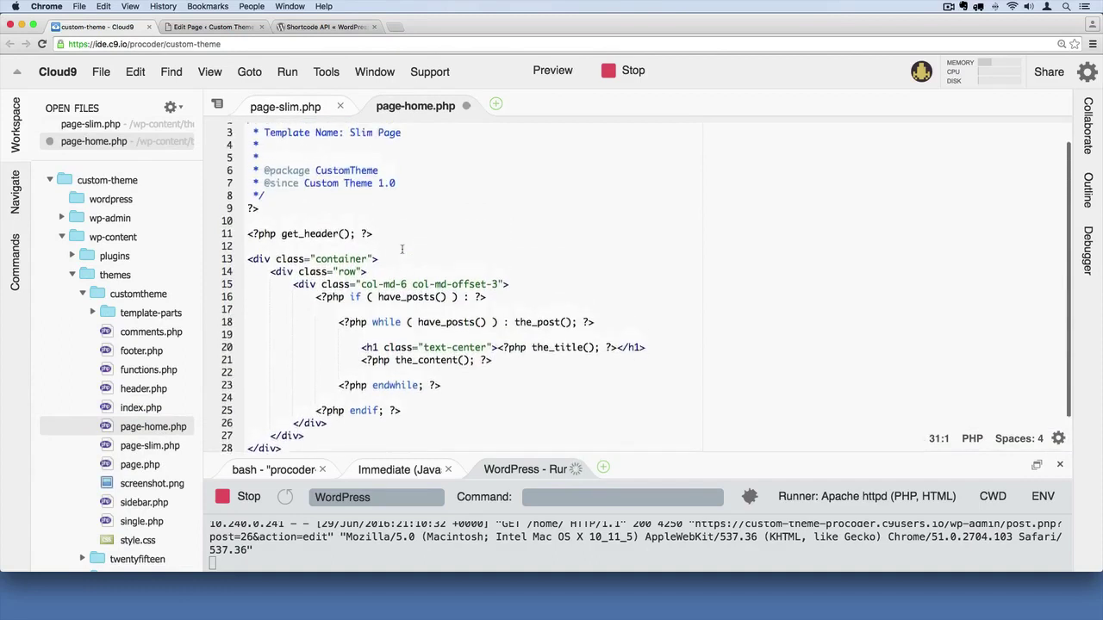
scroll(401, 249, up, 1)
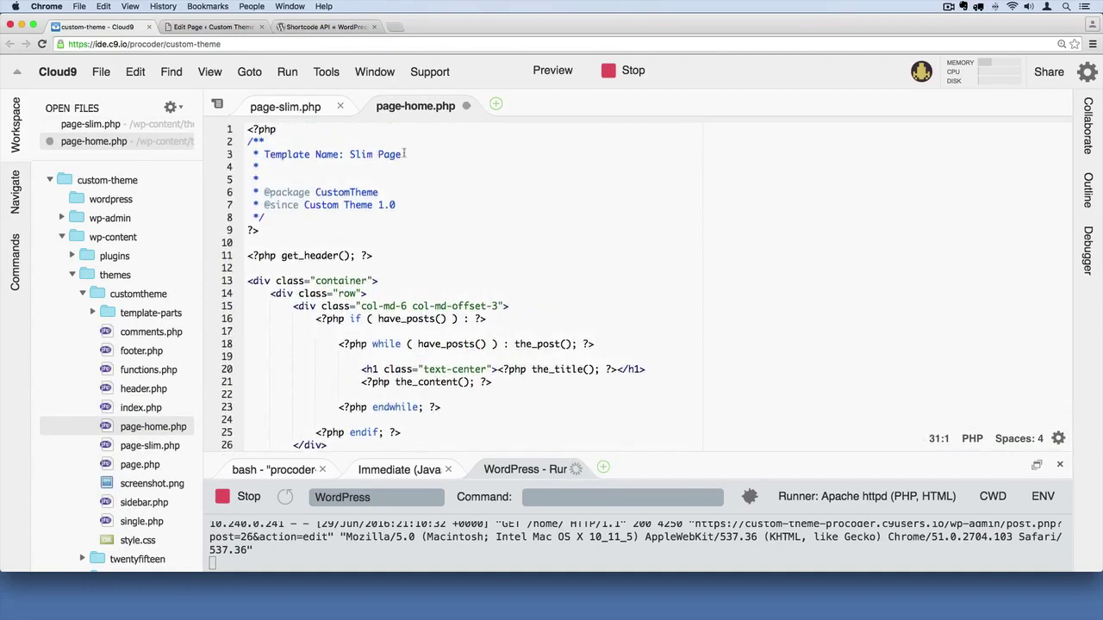
double_click(365, 154)
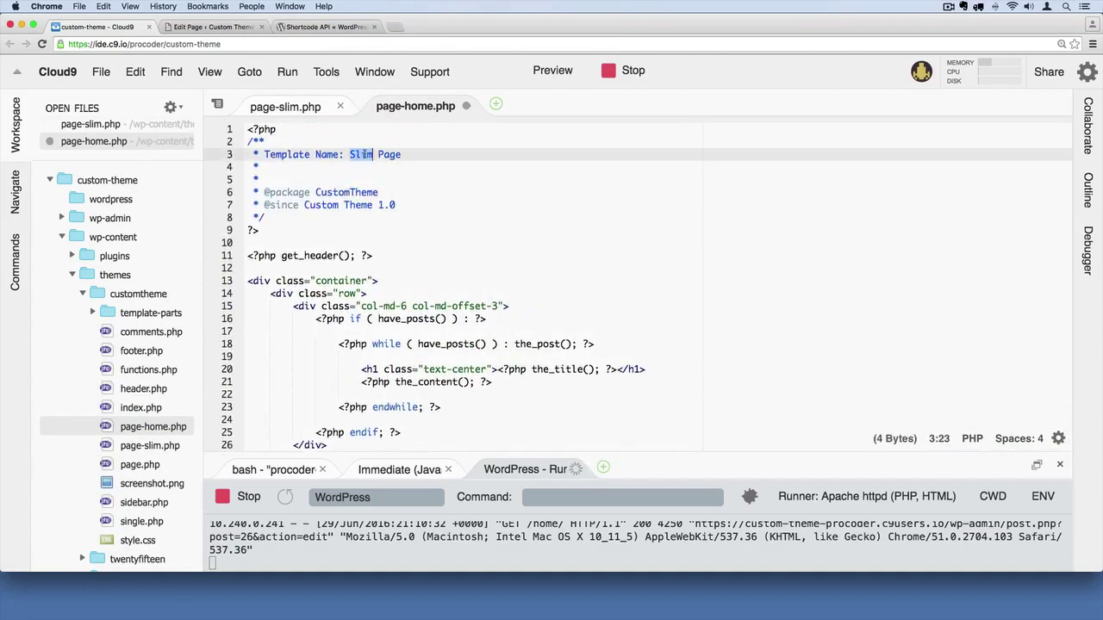
text(Home)
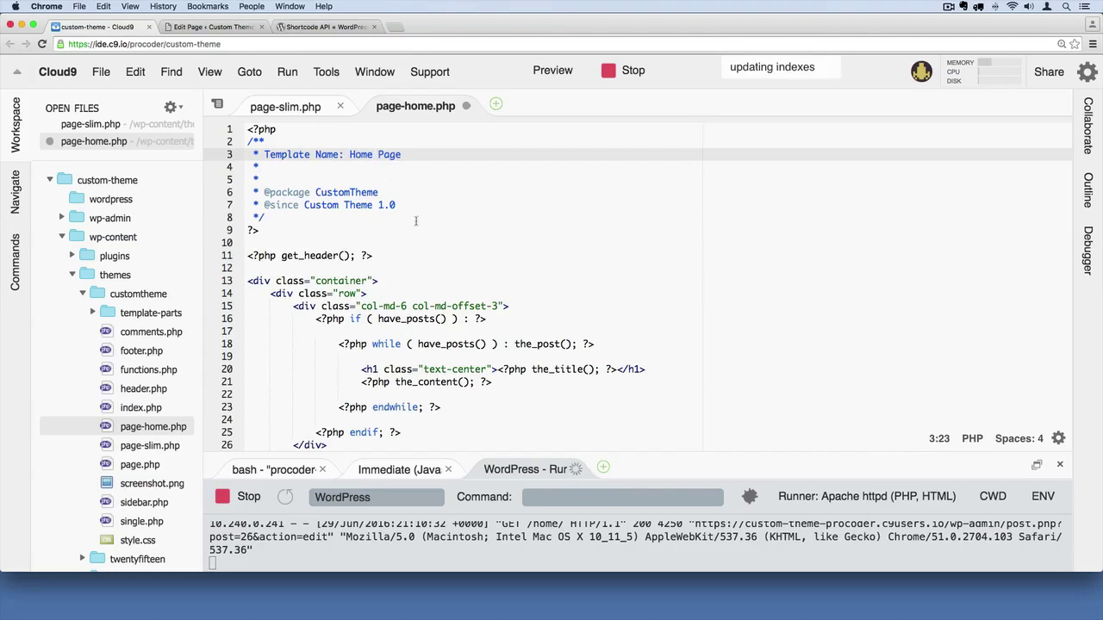
click(415, 221)
key(super+s)
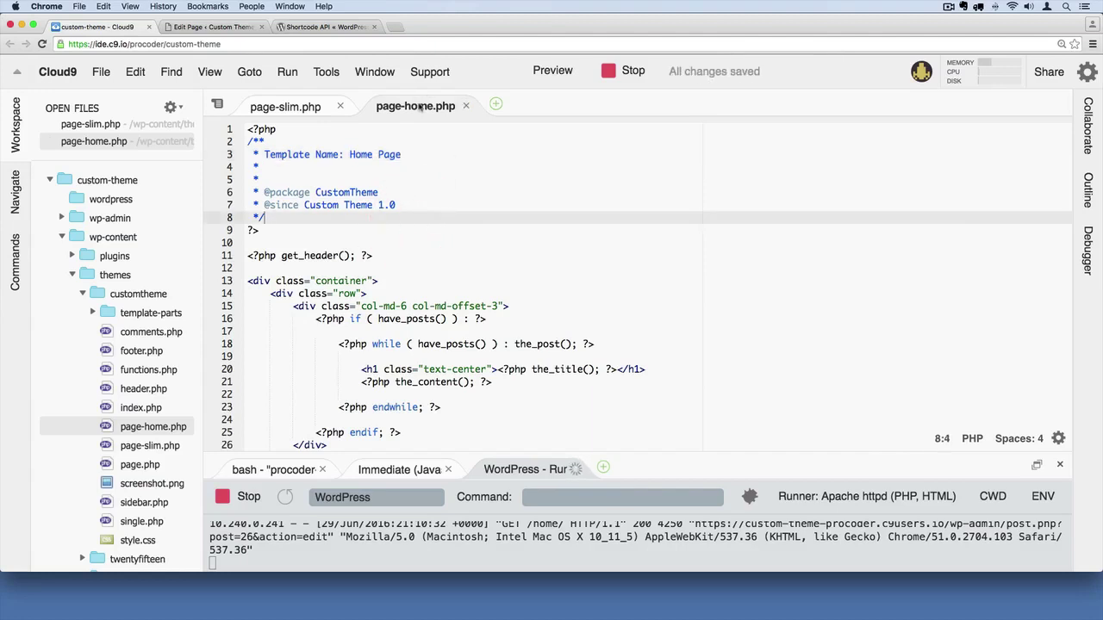
- Reopen the Home page from Pages, choose the 'Home Page' template, and update it
click(212, 26)
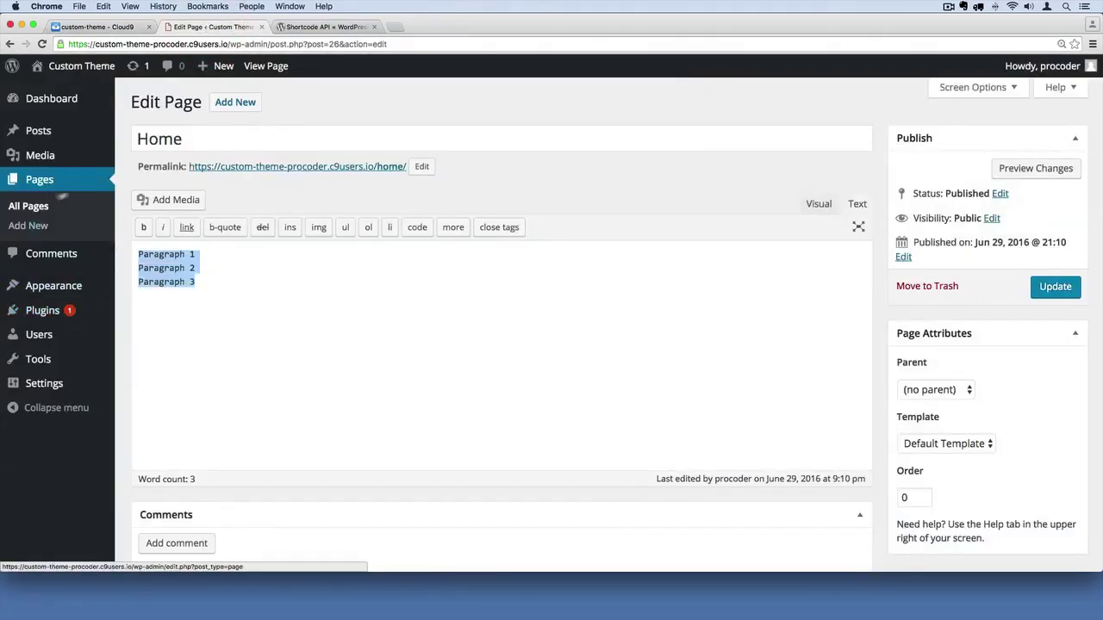
click(76, 180)
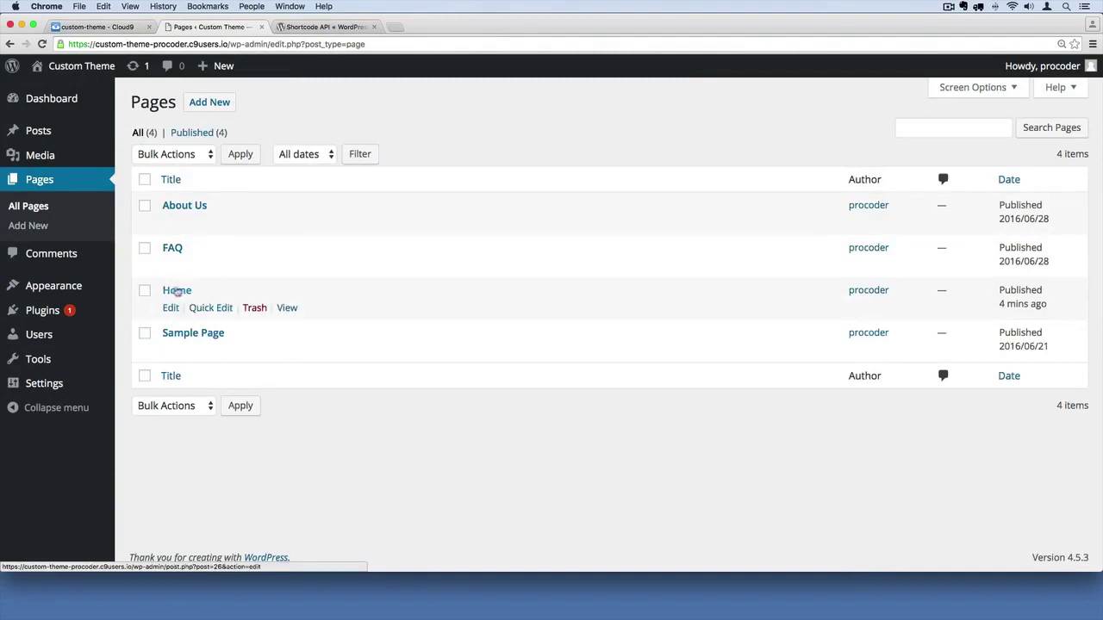
click(171, 308)
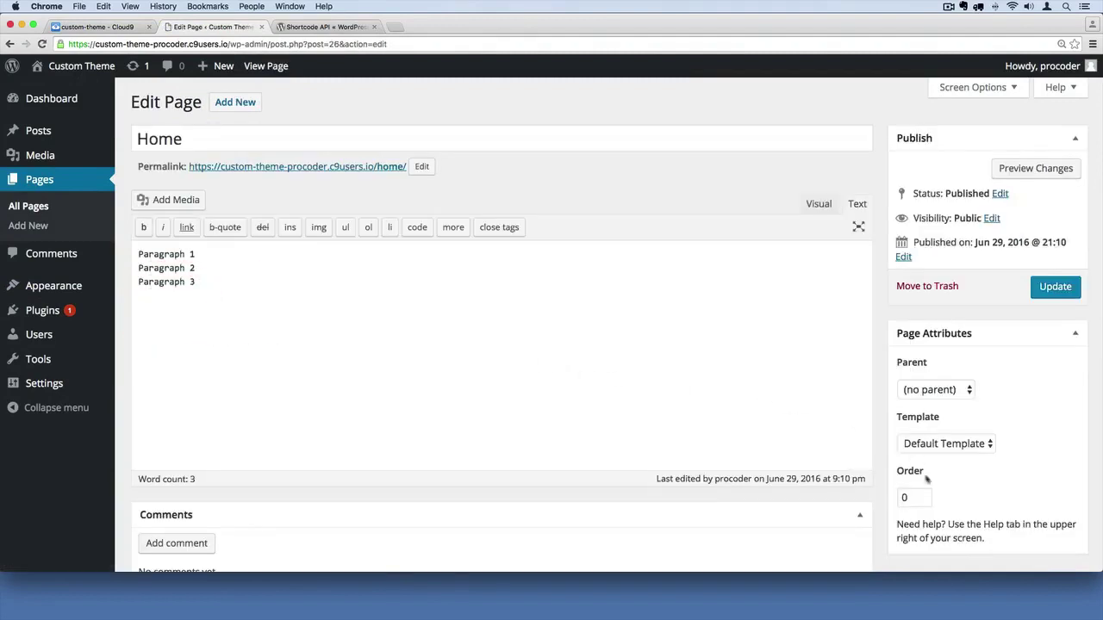
click(1007, 445)
click(964, 446)
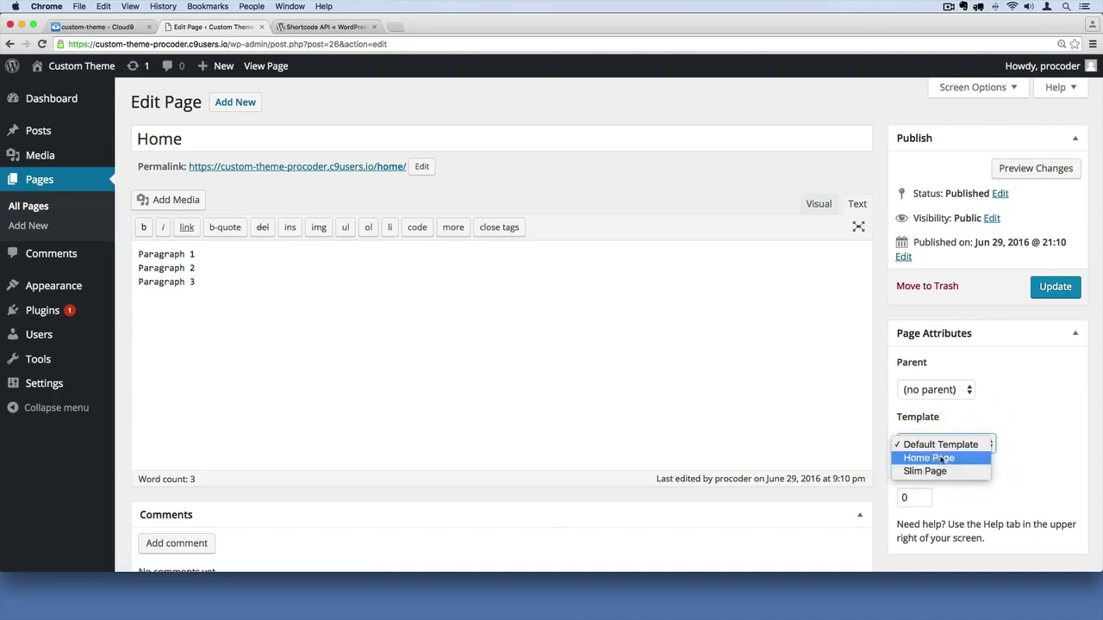
click(951, 461)
click(919, 458)
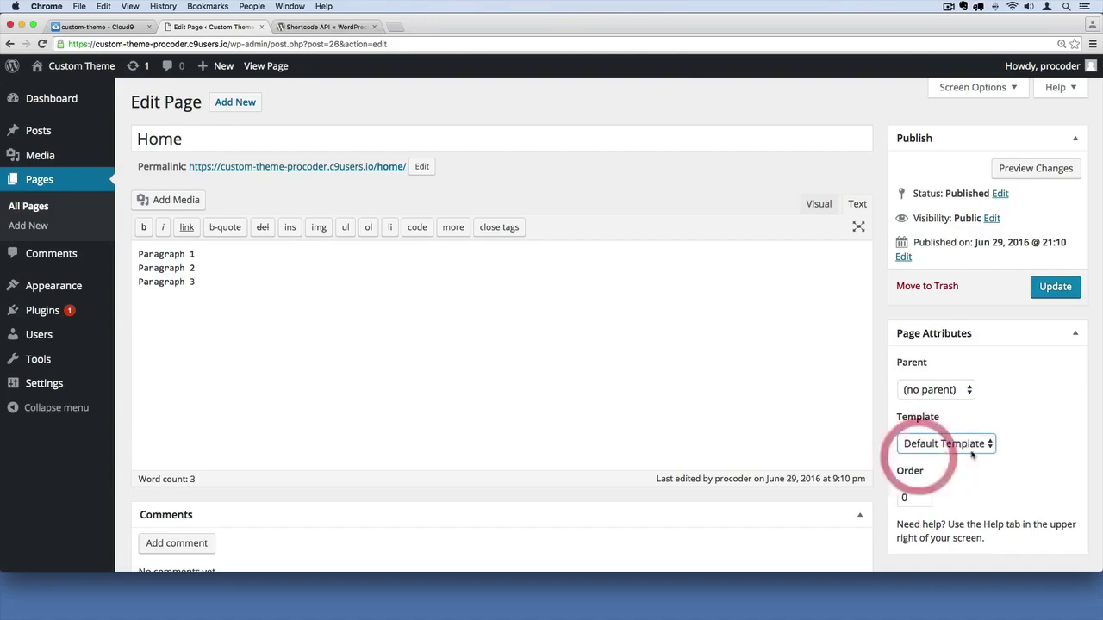
click(1055, 287)
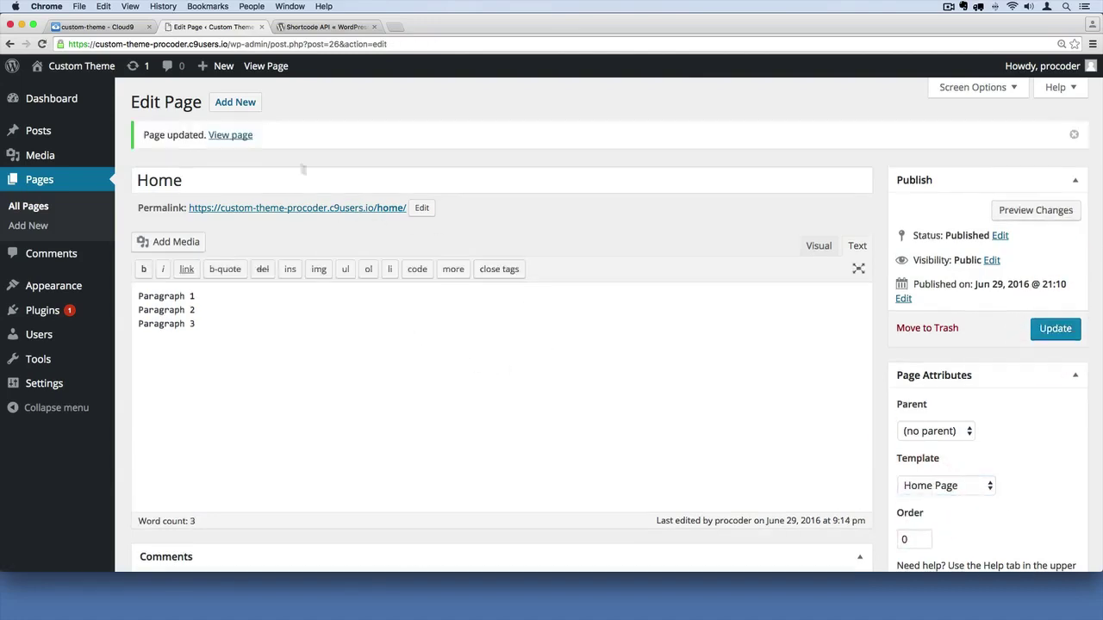
- View the updated Home page live in a new tab, then return to page-home.php in Cloud9
right_click(230, 139)
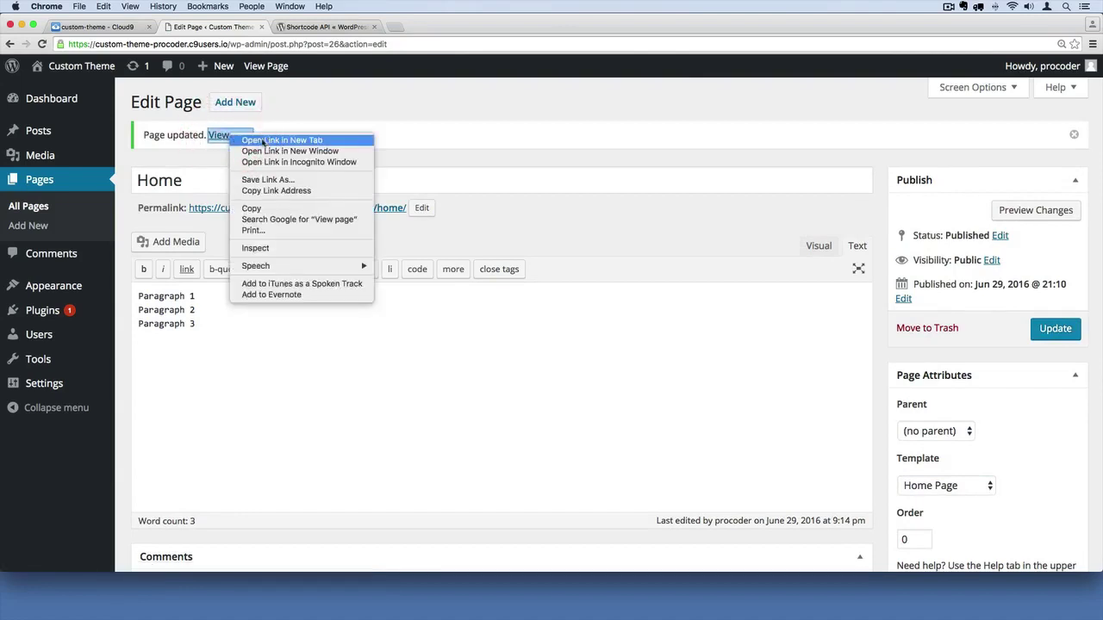
click(264, 141)
click(315, 27)
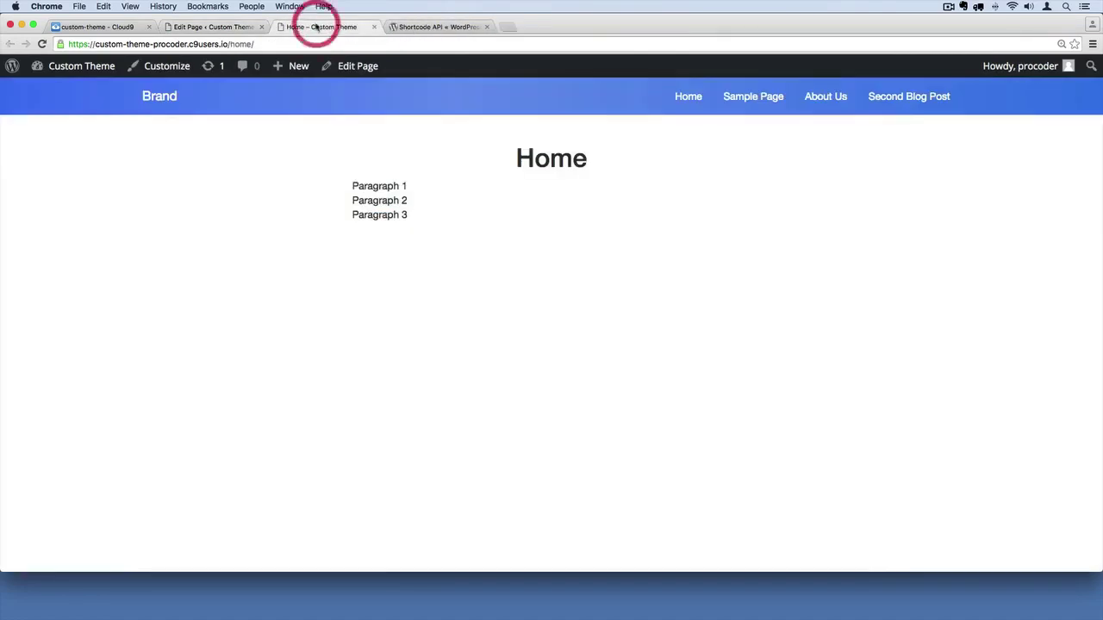
click(463, 208)
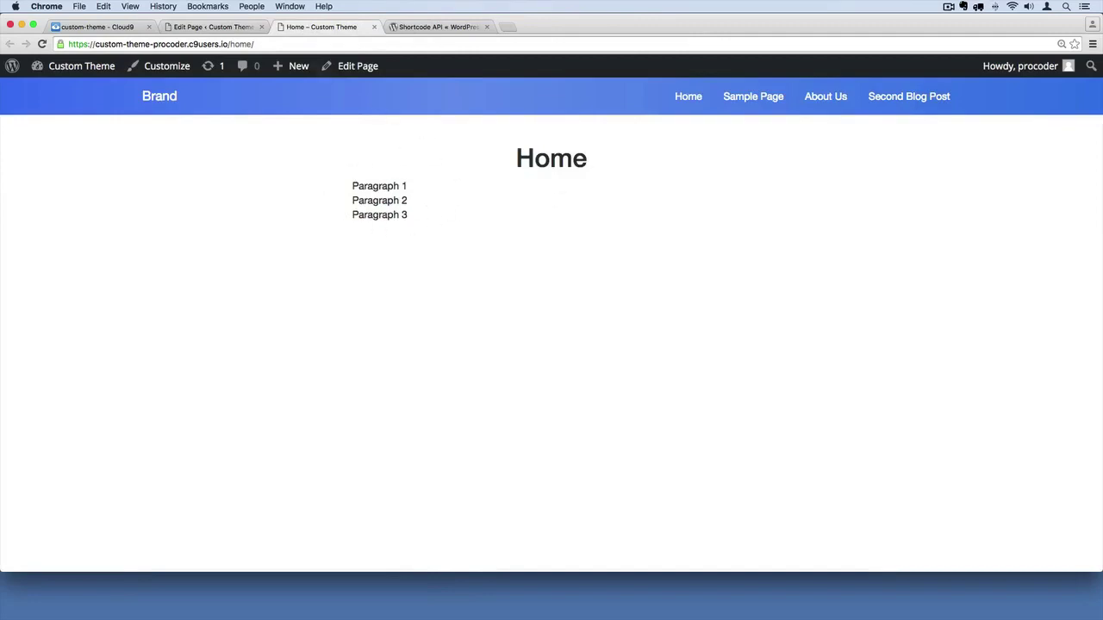
click(82, 26)
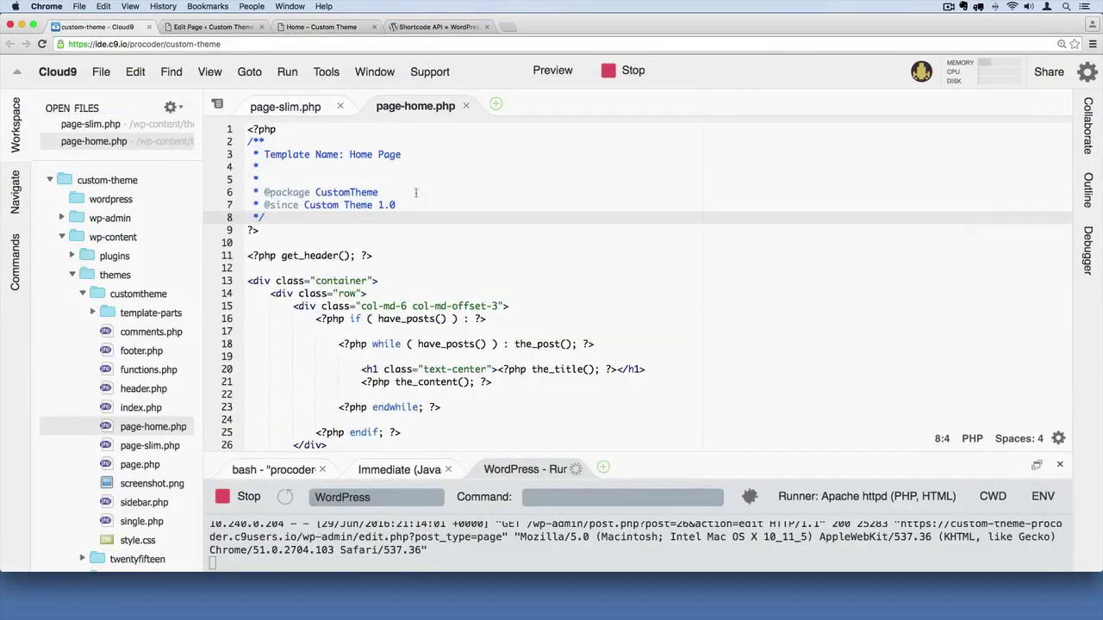